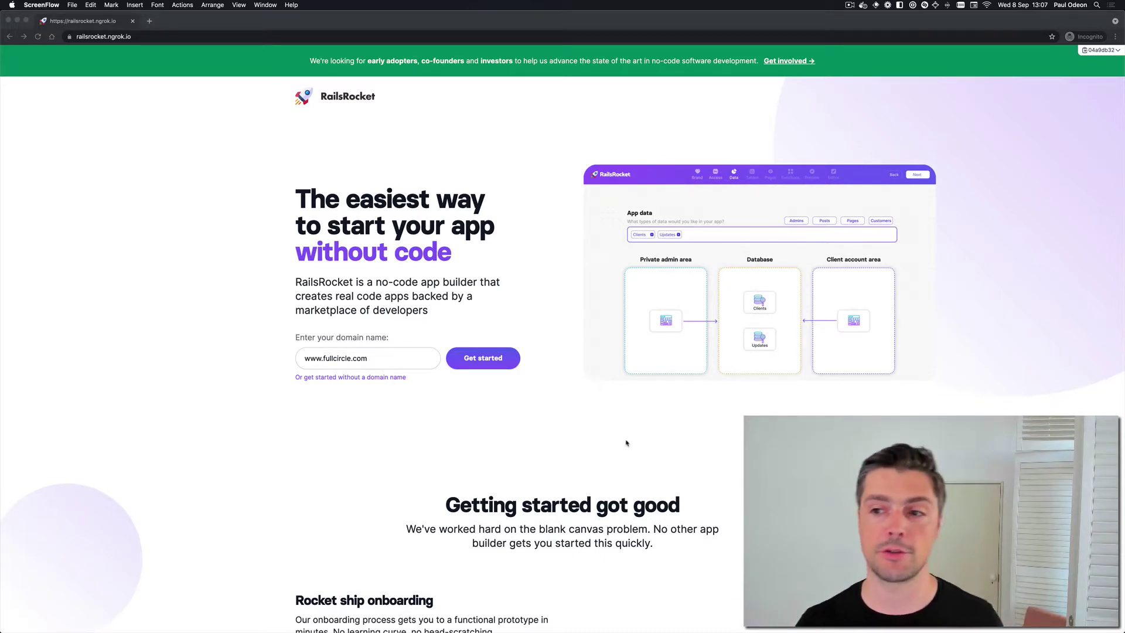
pyautogui.click(540, 426)
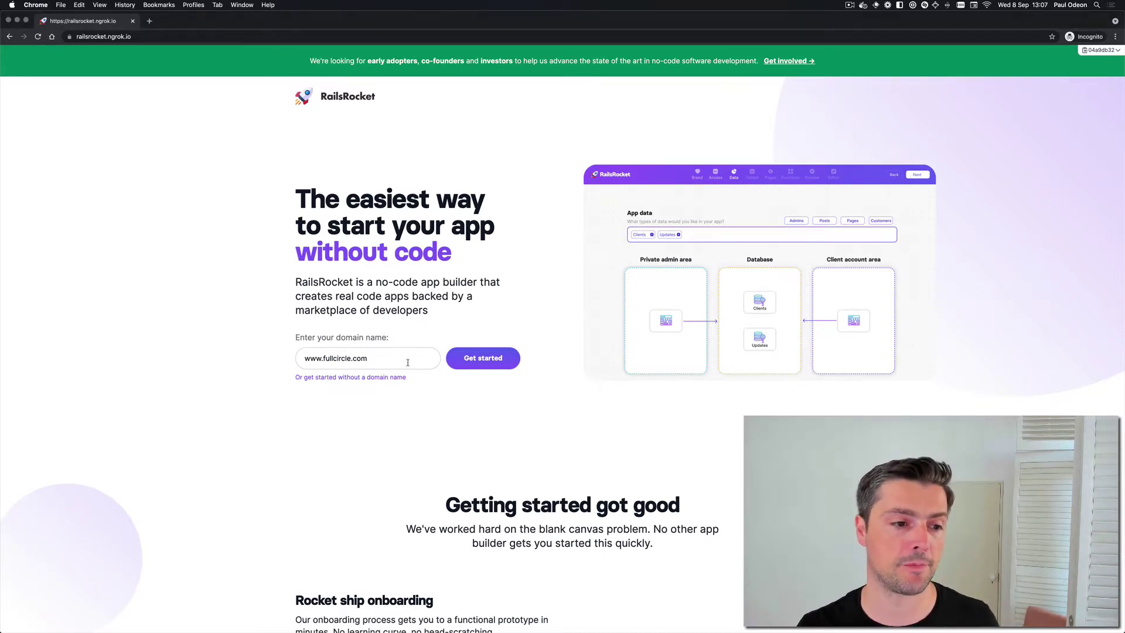
pyautogui.click(408, 355)
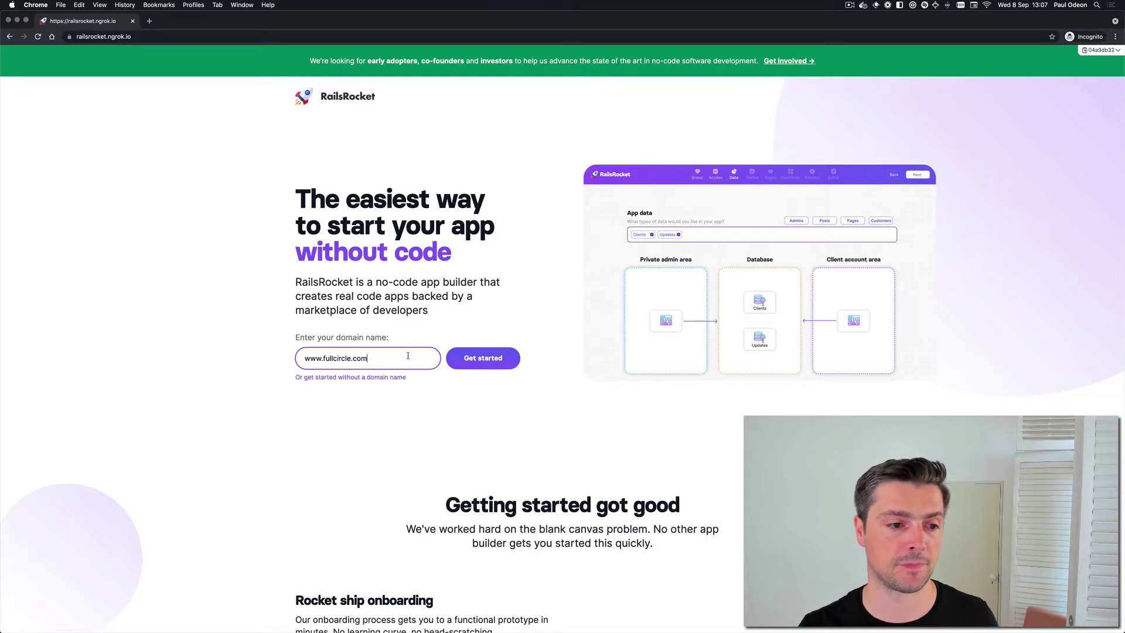
pyautogui.click(484, 359)
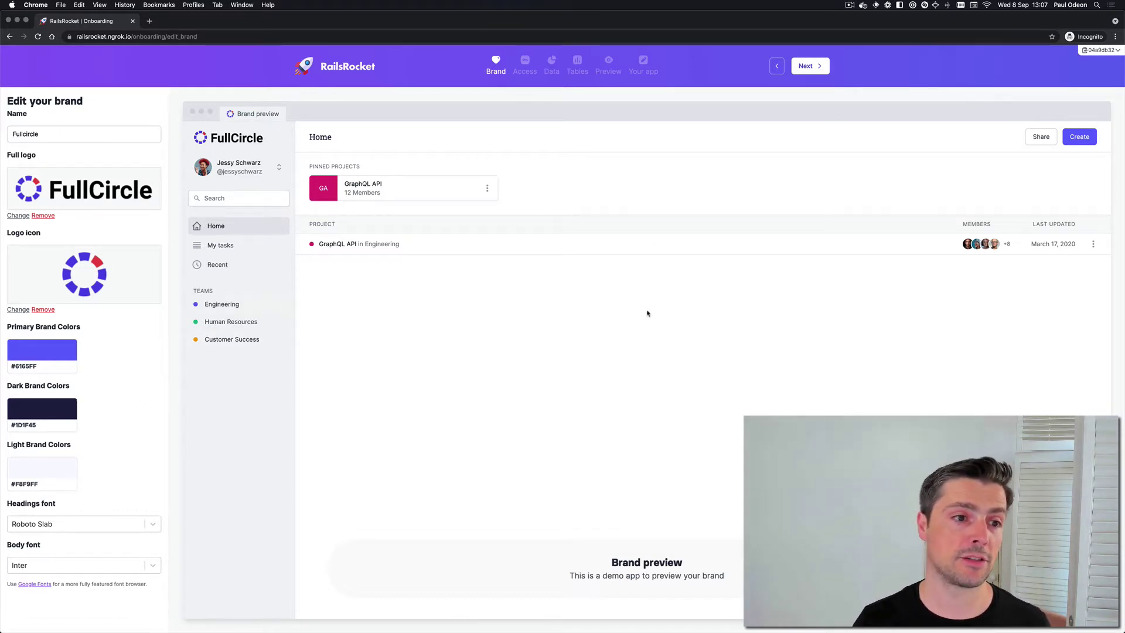
pyautogui.click(813, 68)
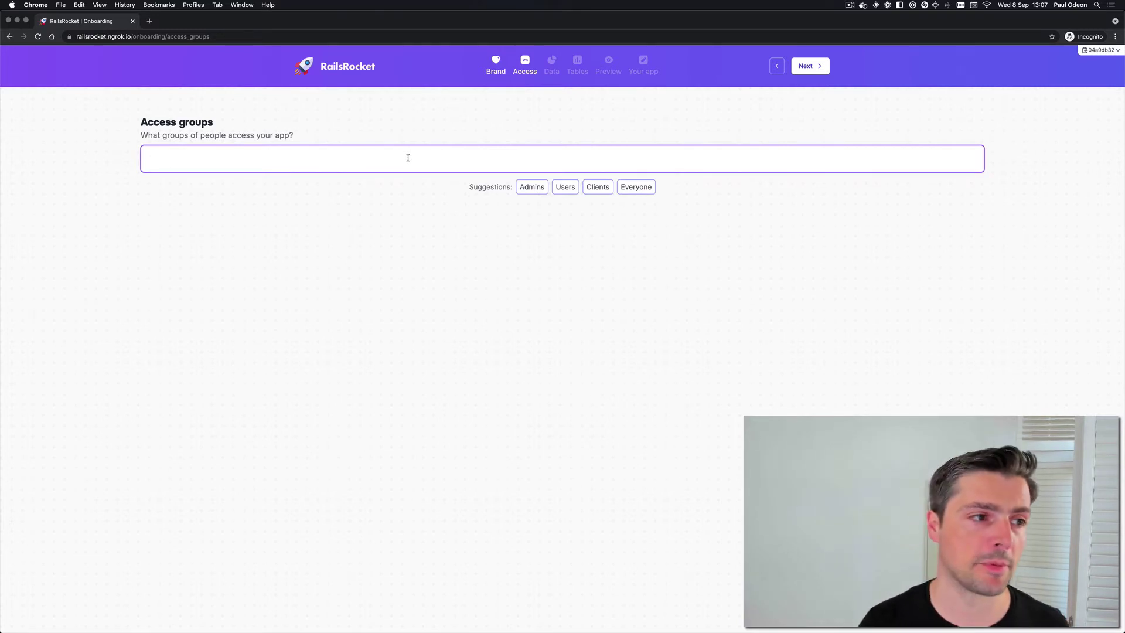
# Add Admins and Users as the app's access groups and continue to the app data stage
pyautogui.click(534, 189)
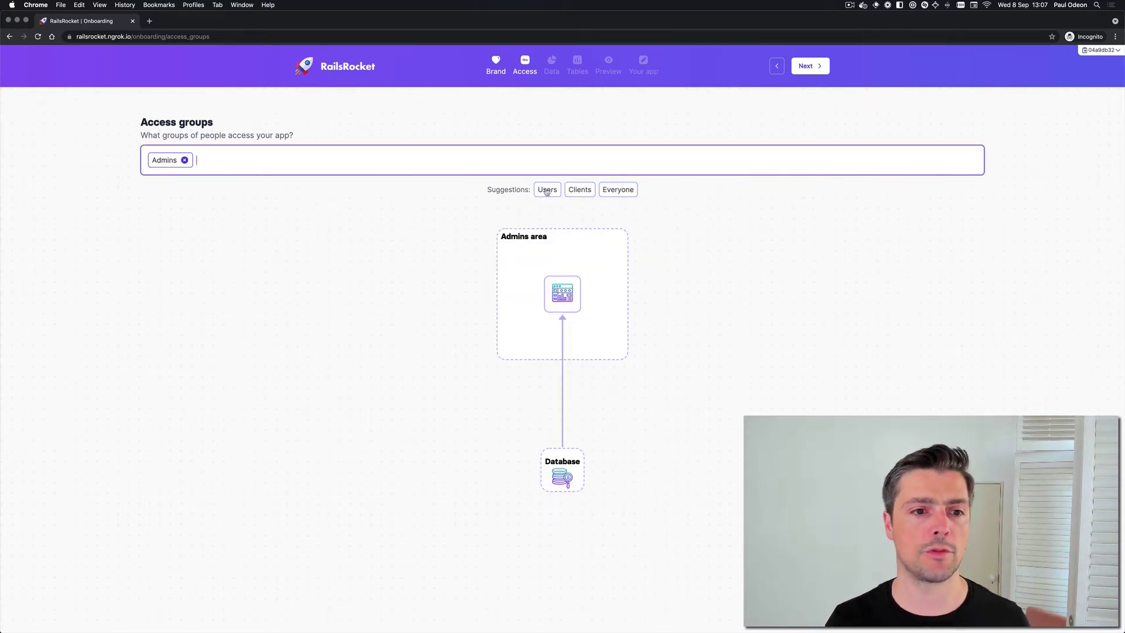
pyautogui.click(546, 191)
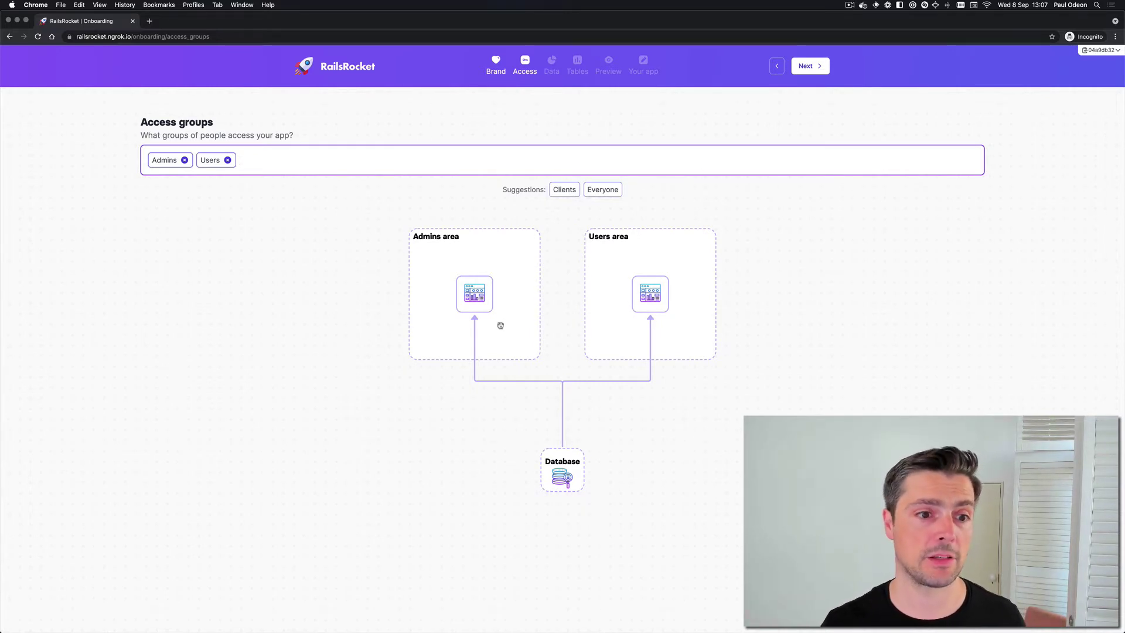
pyautogui.click(817, 67)
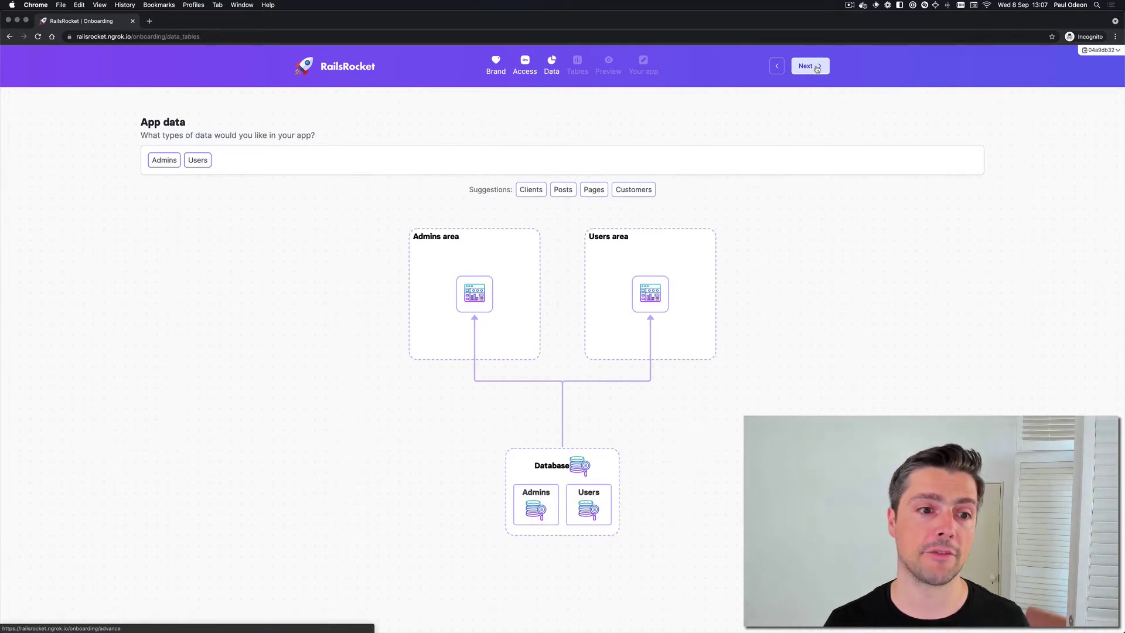
# Add a Companies data type to the app and continue to the data access settings
pyautogui.click(243, 156)
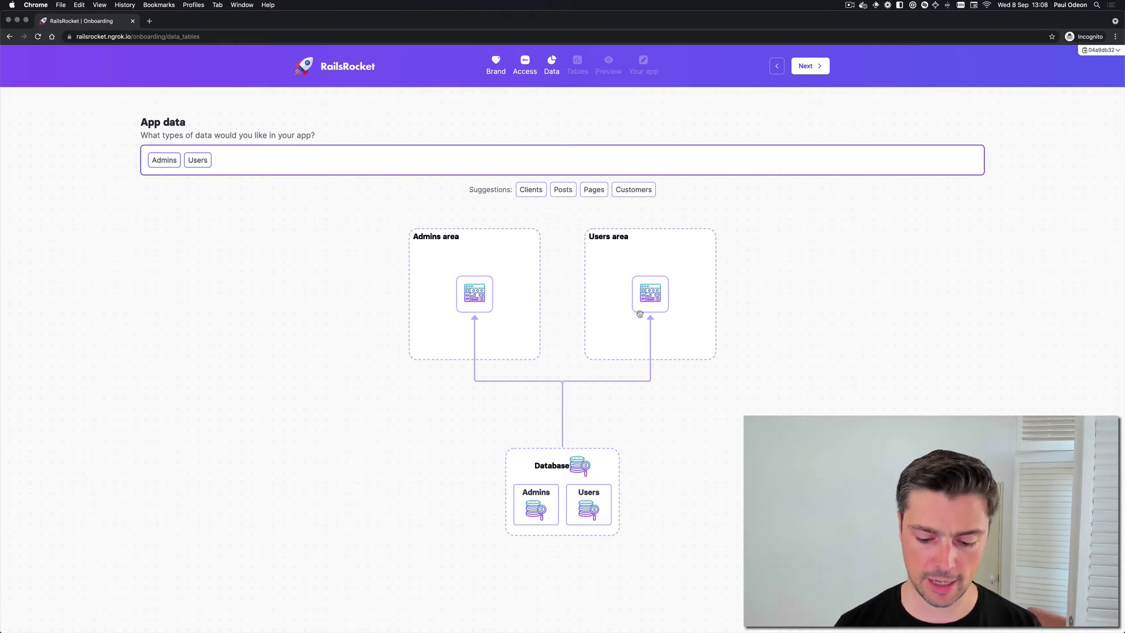
pyautogui.write('Companies')
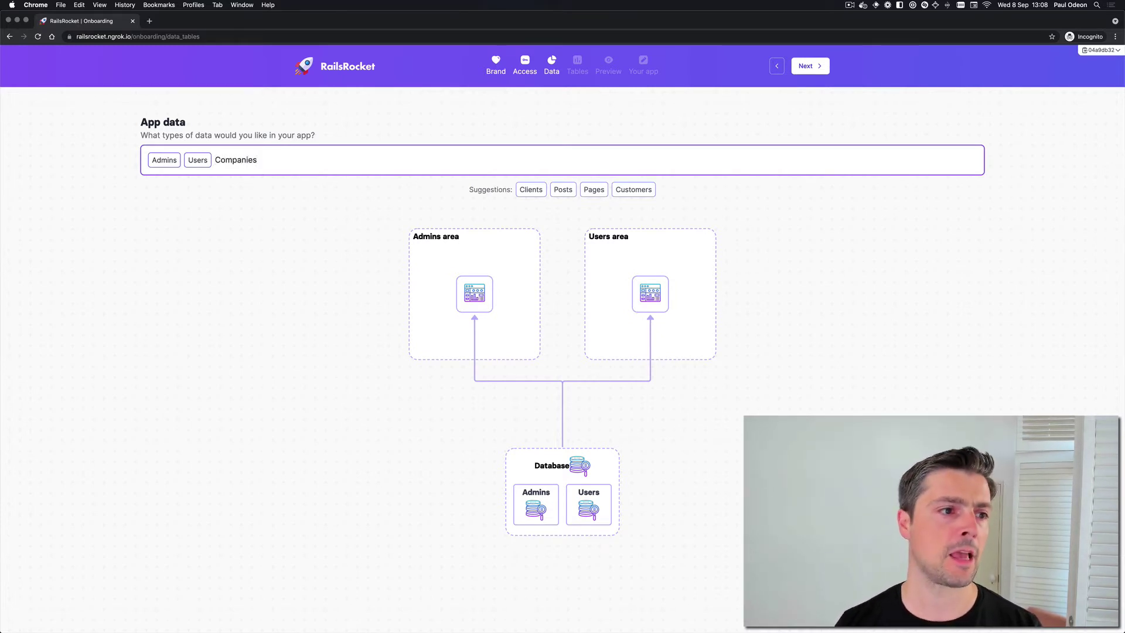
pyautogui.press('Return')
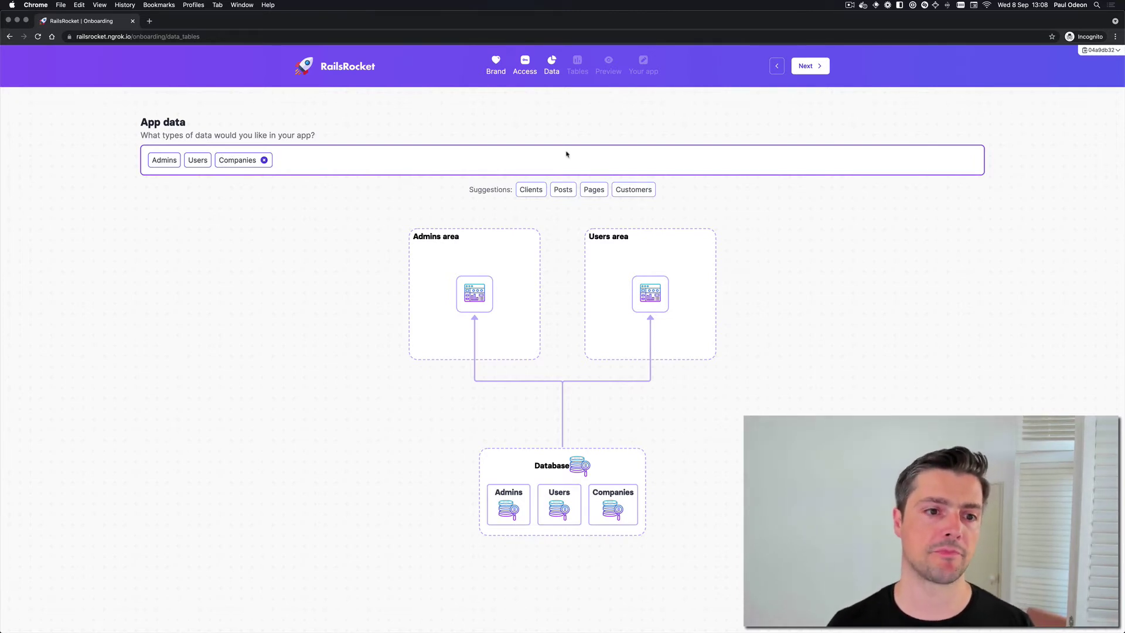
pyautogui.click(816, 69)
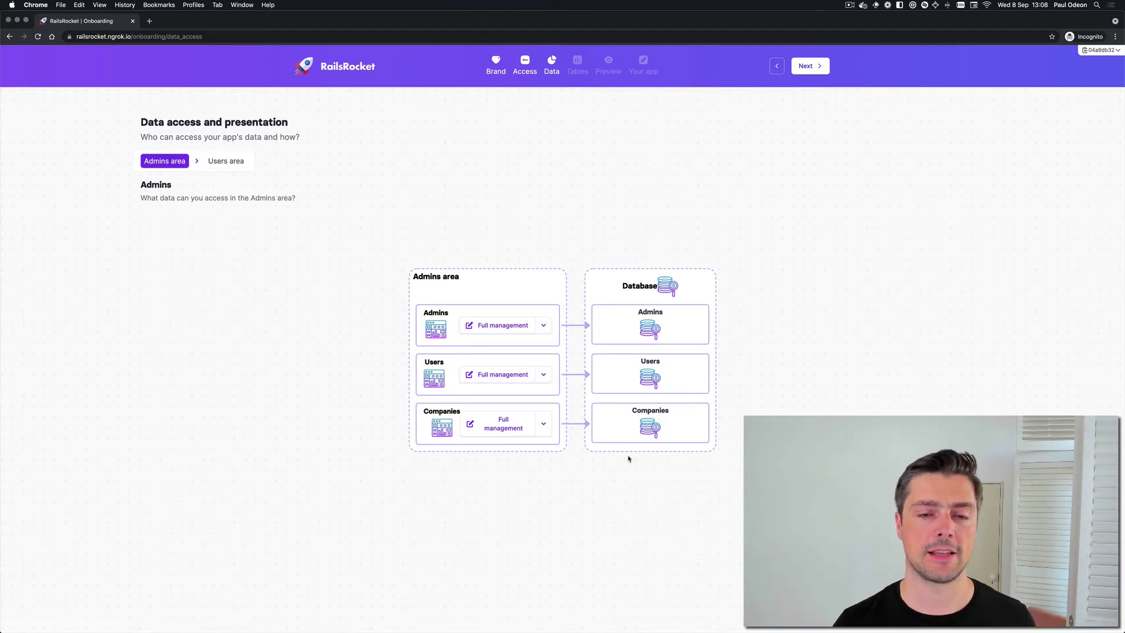
# Accept the Admins area's access, and set the Users area to No access for Admins and Users and Listing only for Companies
pyautogui.click(808, 65)
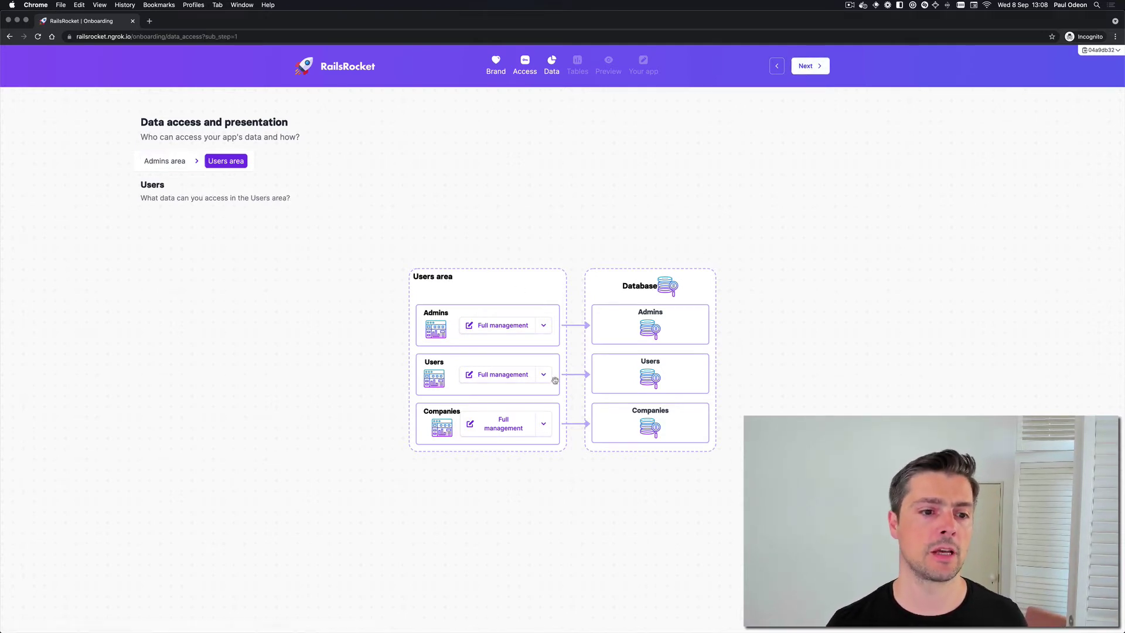
pyautogui.click(543, 326)
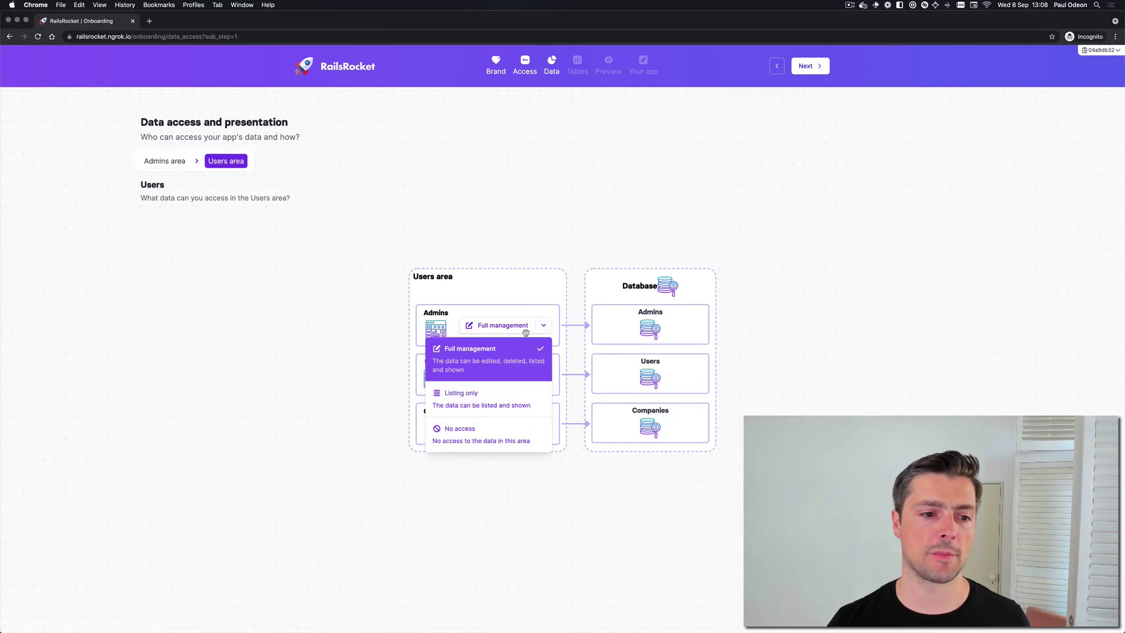
pyautogui.click(483, 432)
pyautogui.click(543, 374)
pyautogui.click(514, 482)
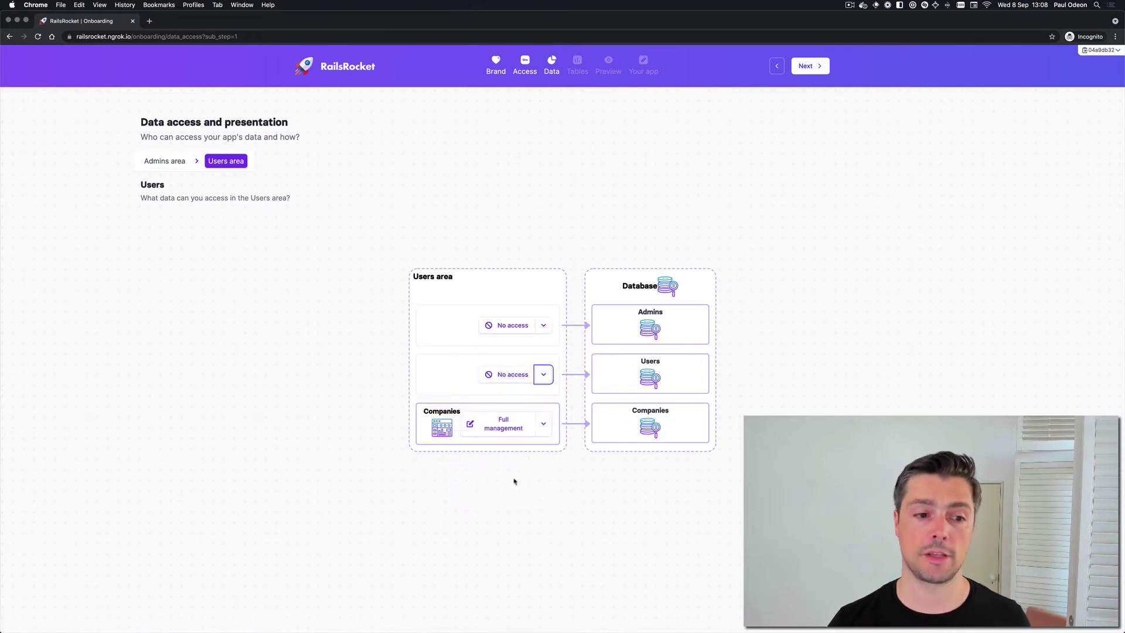
pyautogui.click(543, 424)
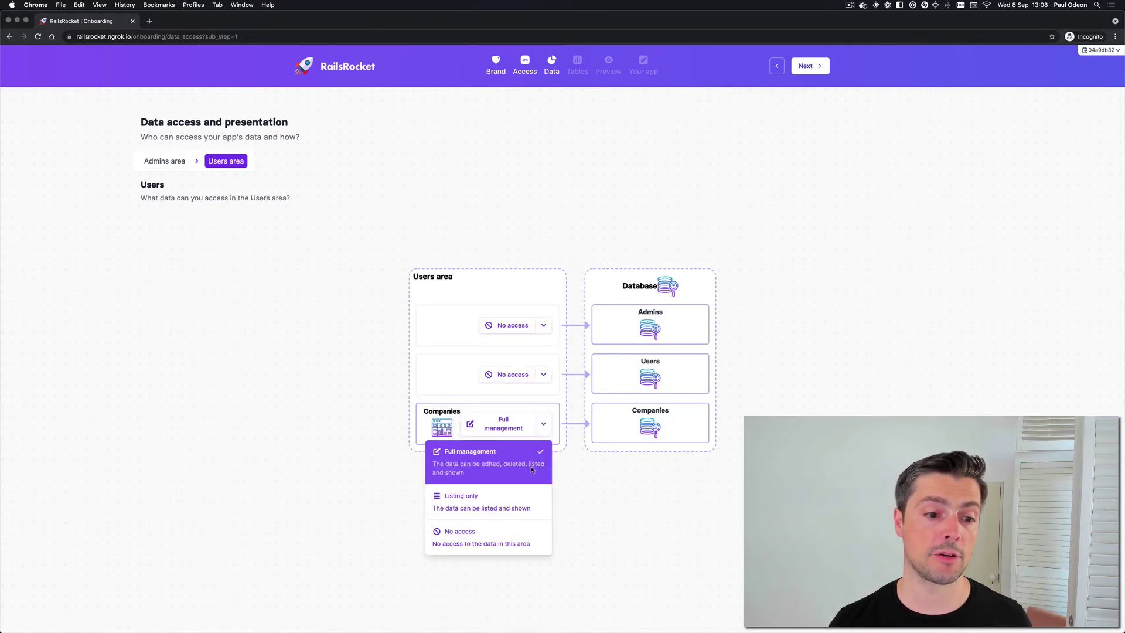
pyautogui.click(510, 509)
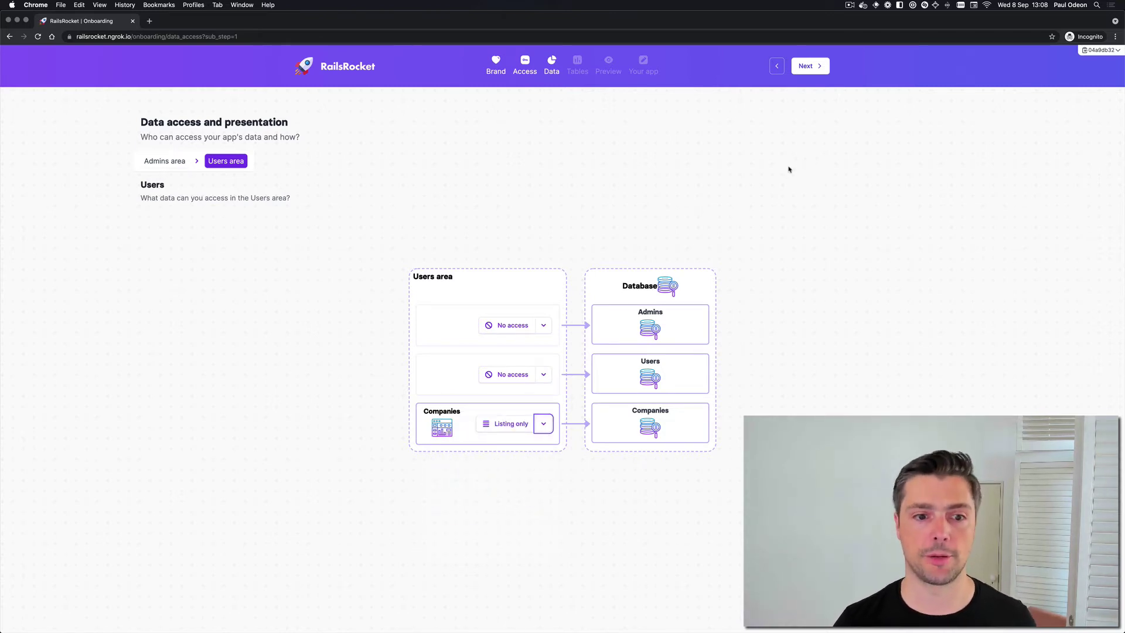
pyautogui.click(807, 71)
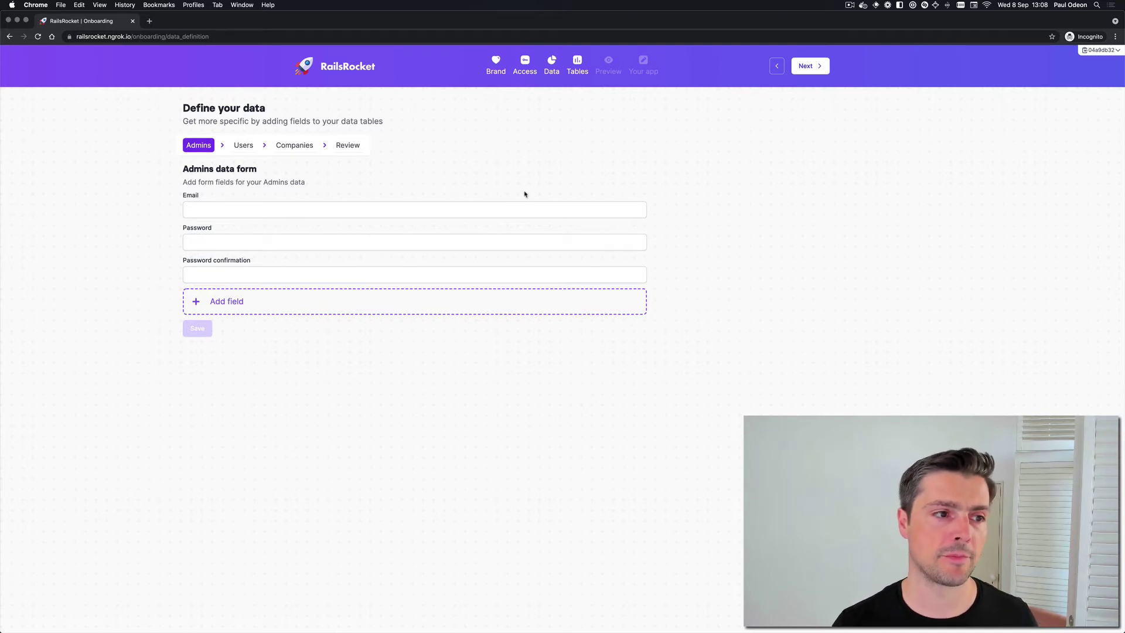
# Skip the Admins and Users data forms and add a single-line text field called Name to the Companies form
pyautogui.click(809, 66)
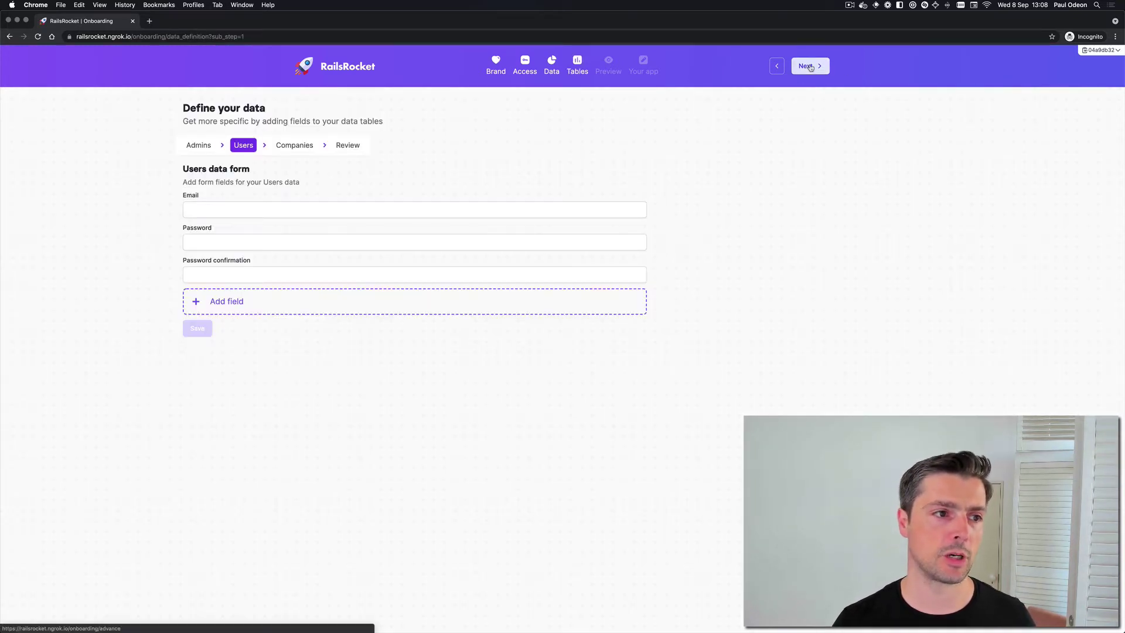
pyautogui.click(809, 67)
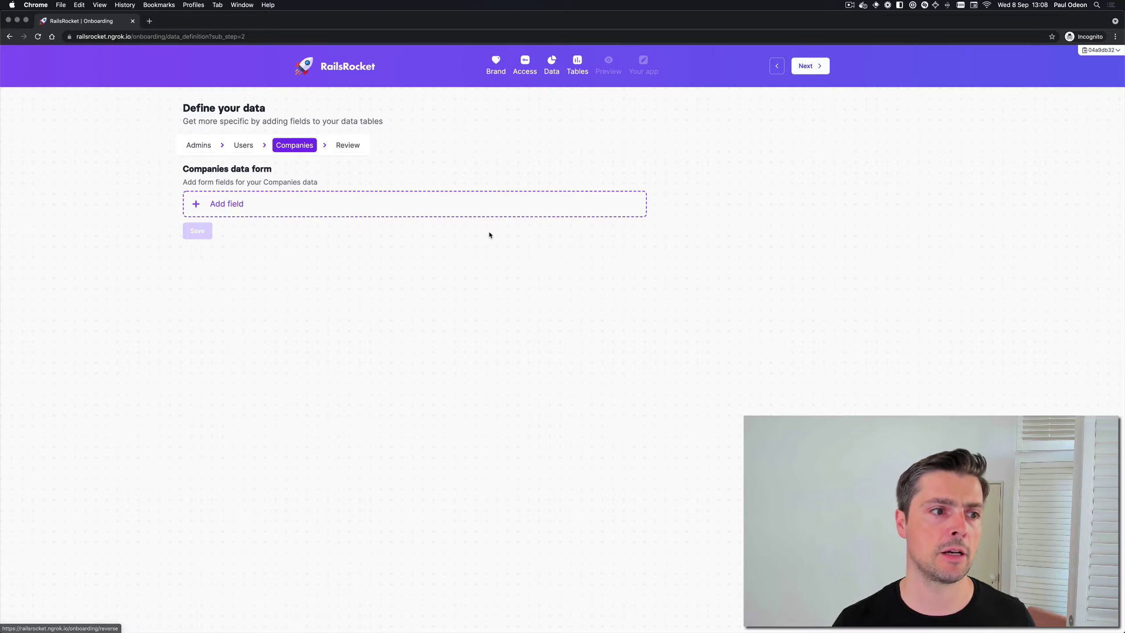
pyautogui.click(299, 206)
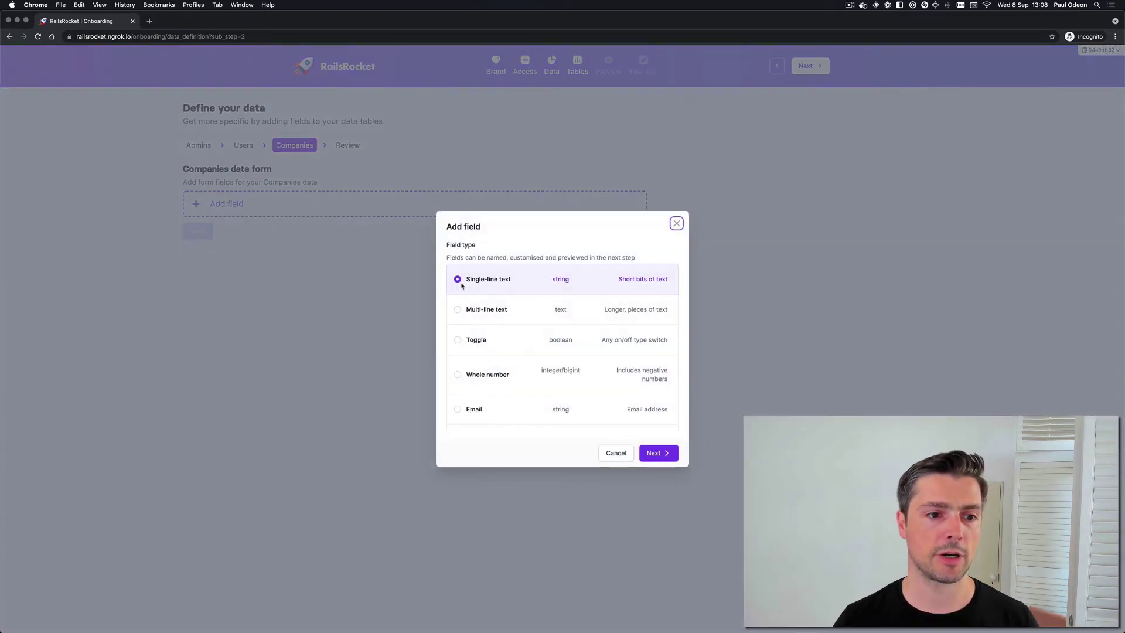
pyautogui.click(656, 454)
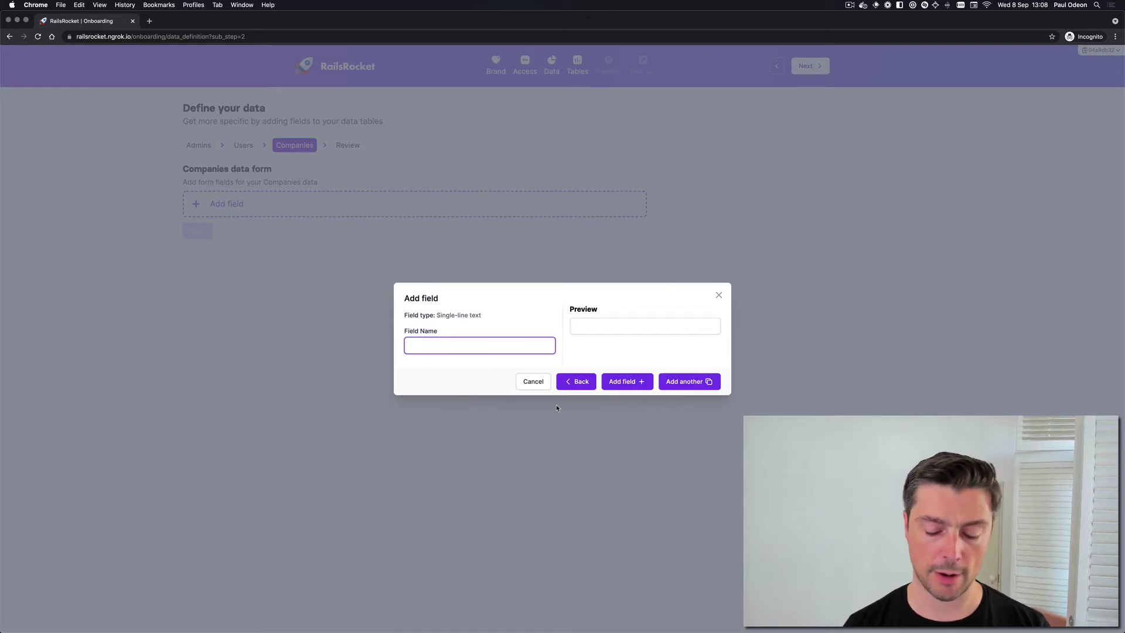
pyautogui.write('Name')
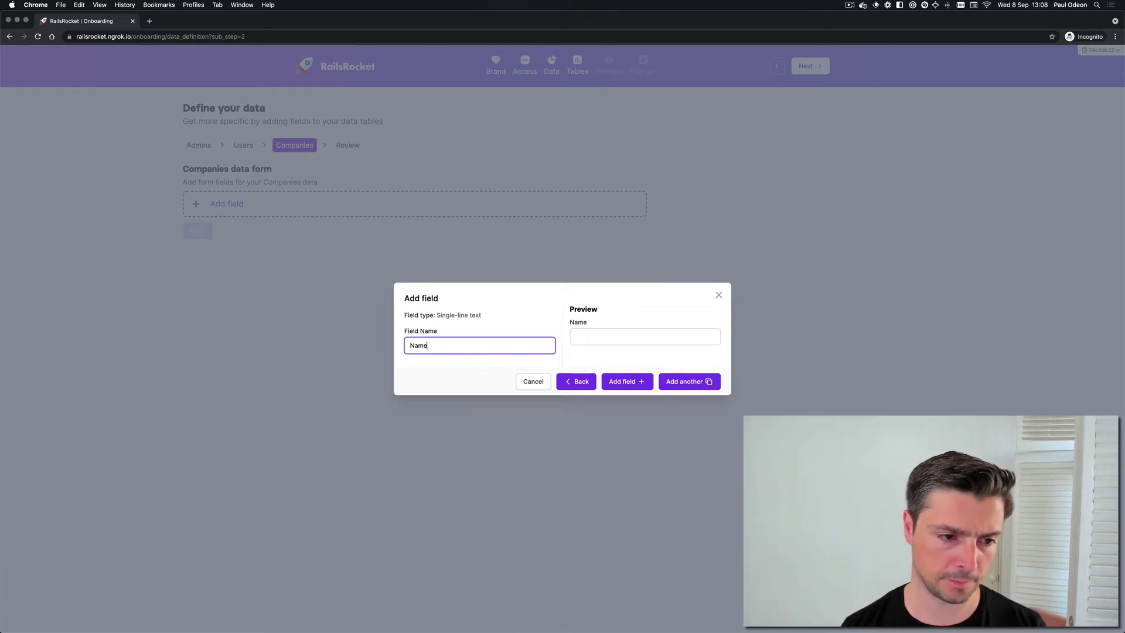
pyautogui.click(685, 382)
# Add a multi-line text field called Description to the Companies data form
pyautogui.click(507, 310)
pyautogui.click(656, 453)
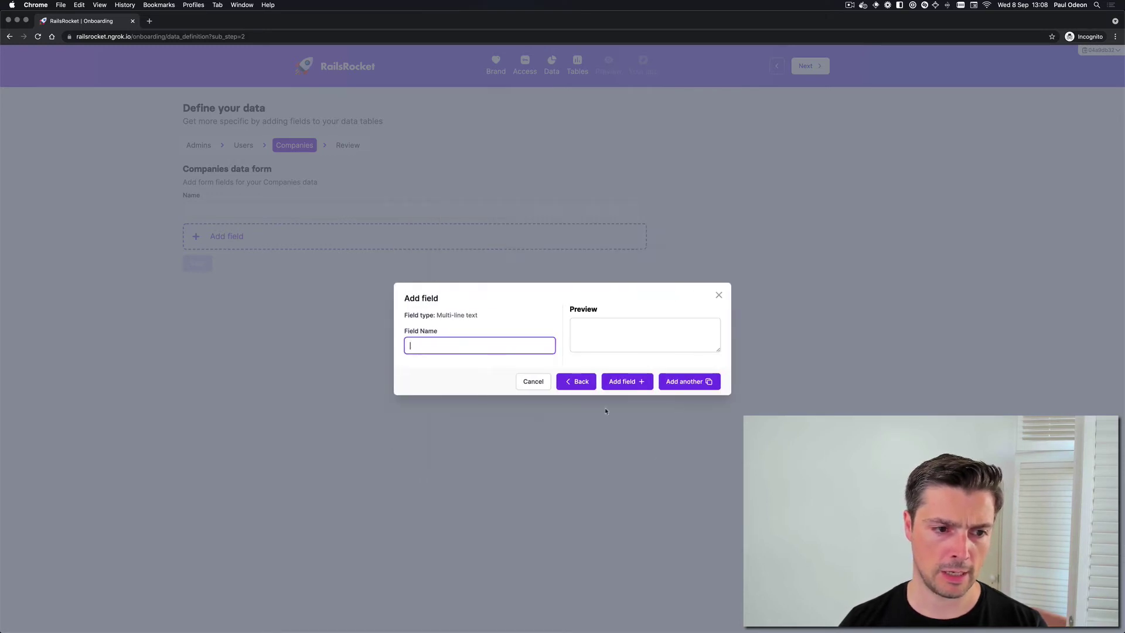
pyautogui.write('Descrip')
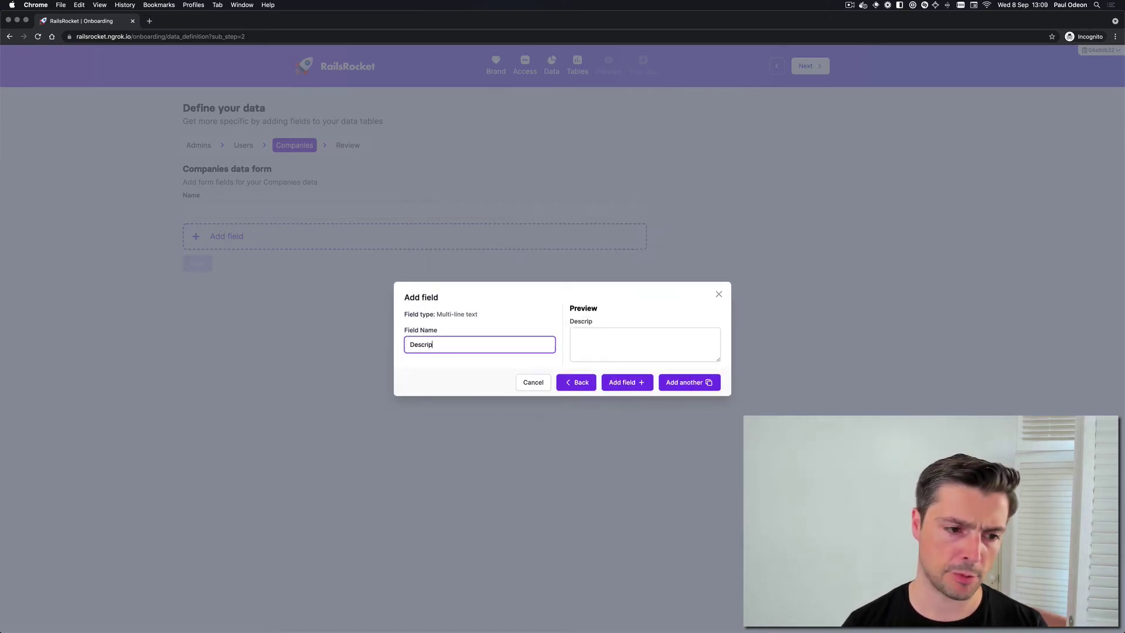
pyautogui.write('tion')
pyautogui.click(687, 382)
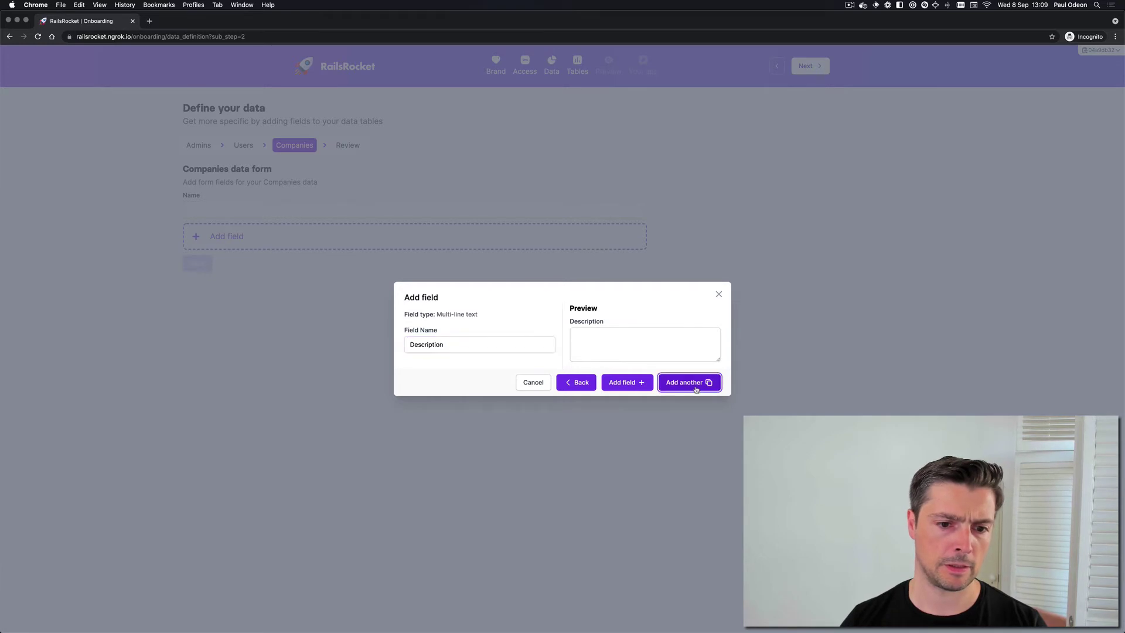
# Add a toggle field called DNC to the Companies data form and save the form
pyautogui.click(457, 340)
pyautogui.click(666, 460)
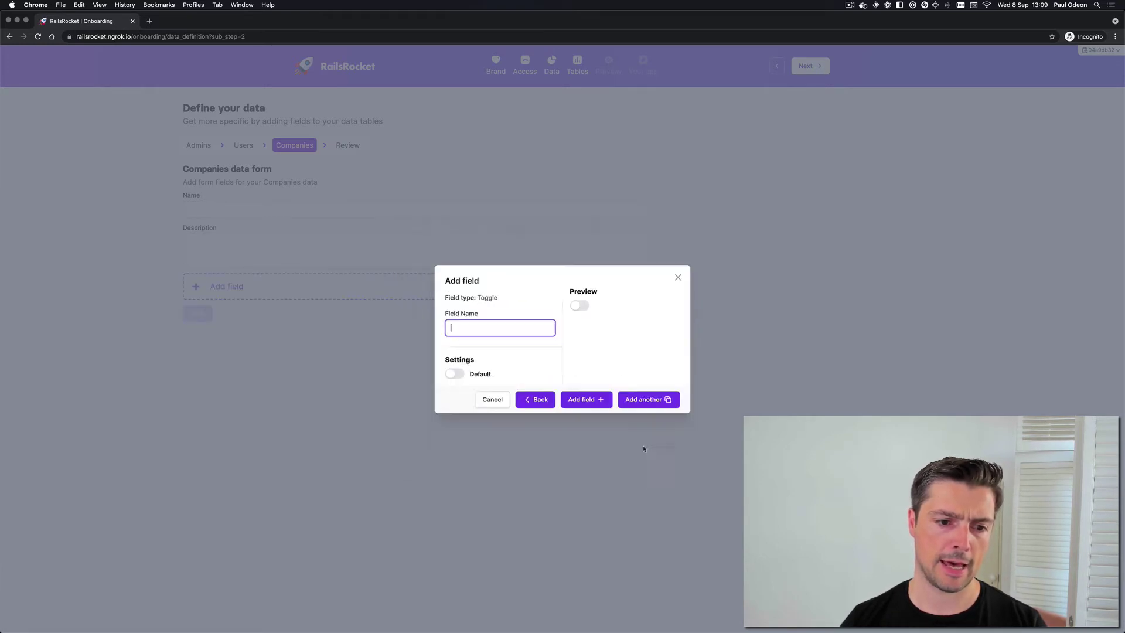
pyautogui.write('DNC')
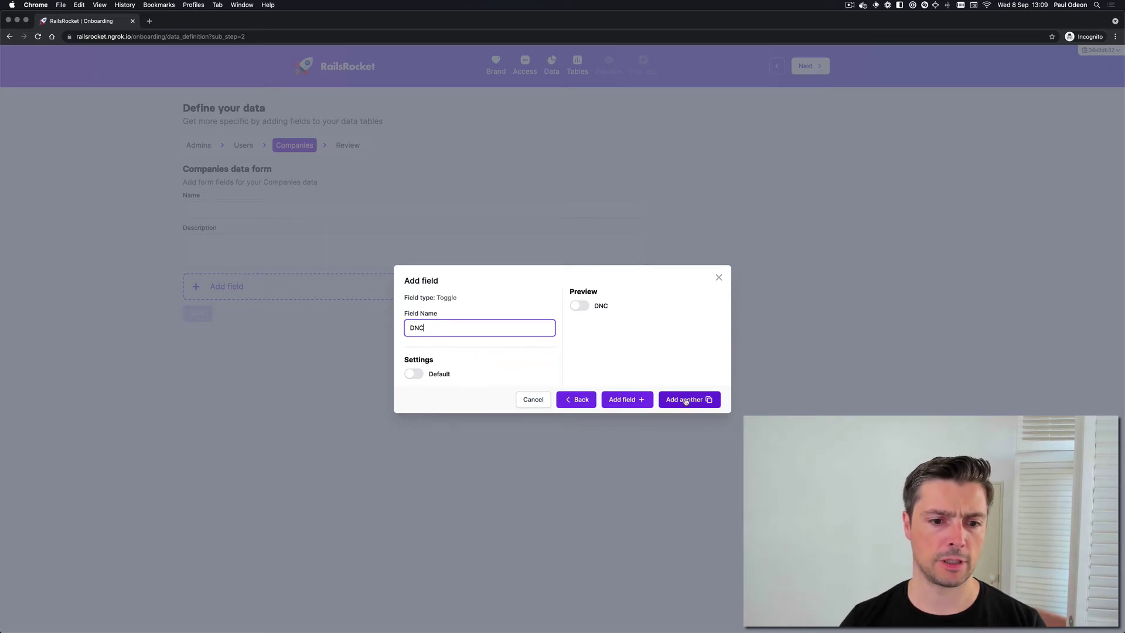
pyautogui.click(625, 401)
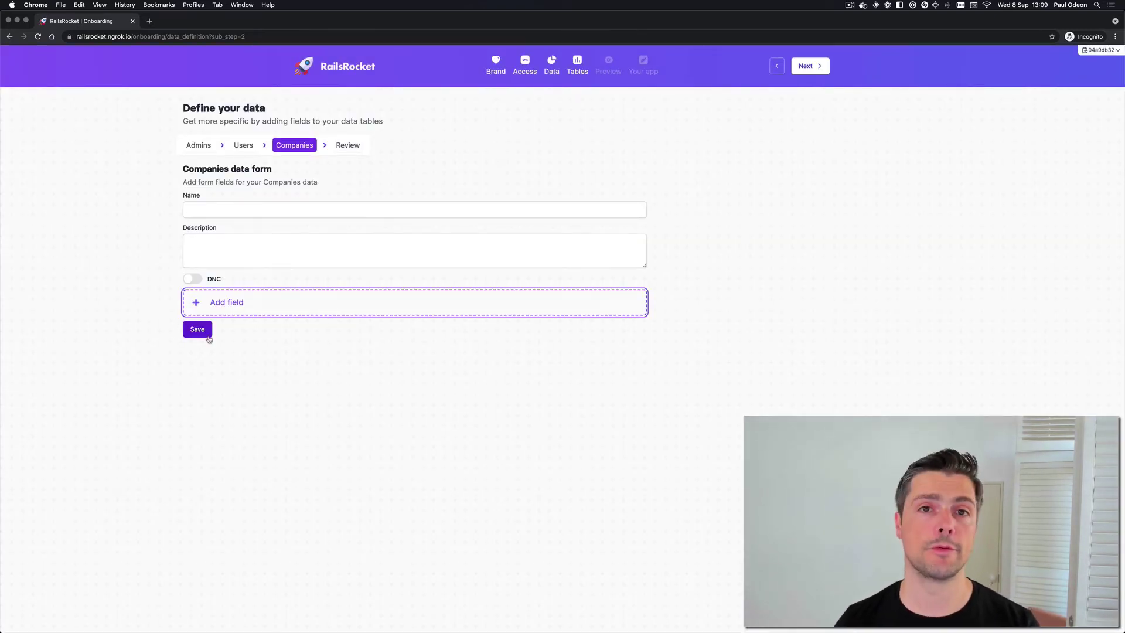
pyautogui.click(208, 336)
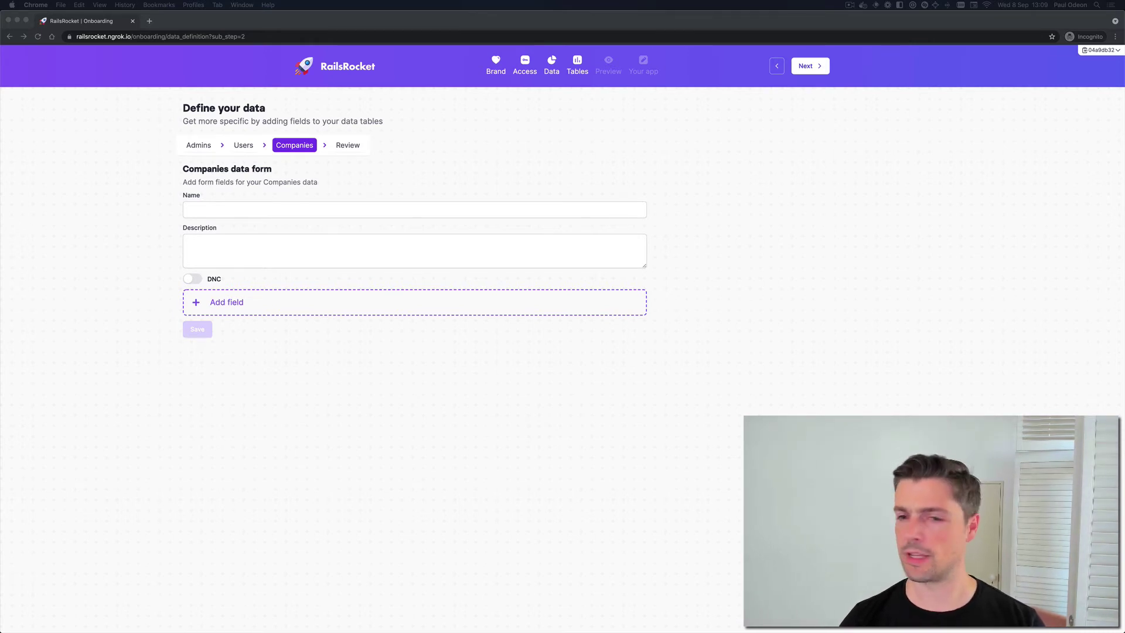
# Examine the fully populated Companies data form, checking the HQ Country and Employees dropdowns and the Use Cases options
pyautogui.click(276, 306)
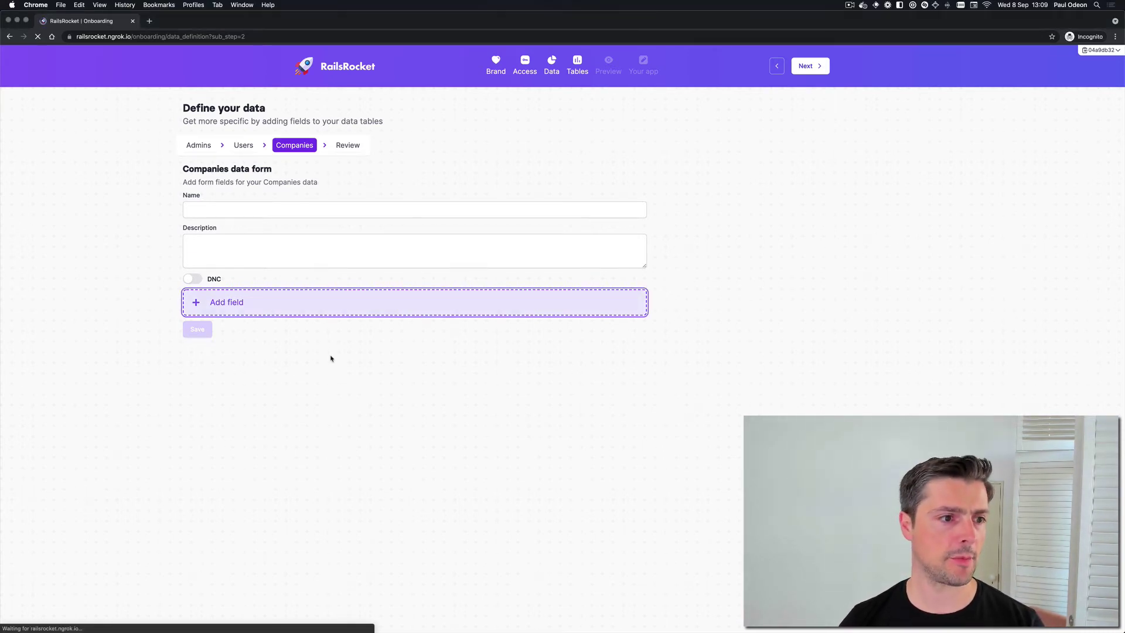
pyautogui.scroll(-3, 305, 351)
pyautogui.scroll(-5, 315, 391)
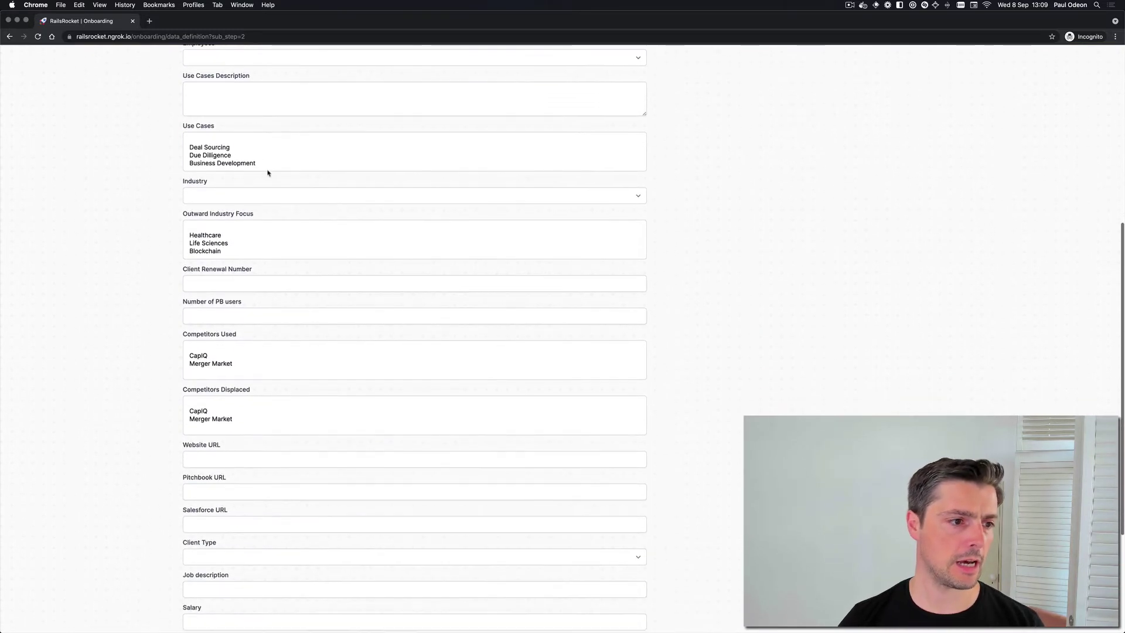
pyautogui.scroll(3, 371, 147)
pyautogui.scroll(5, 369, 146)
pyautogui.scroll(-2, 306, 312)
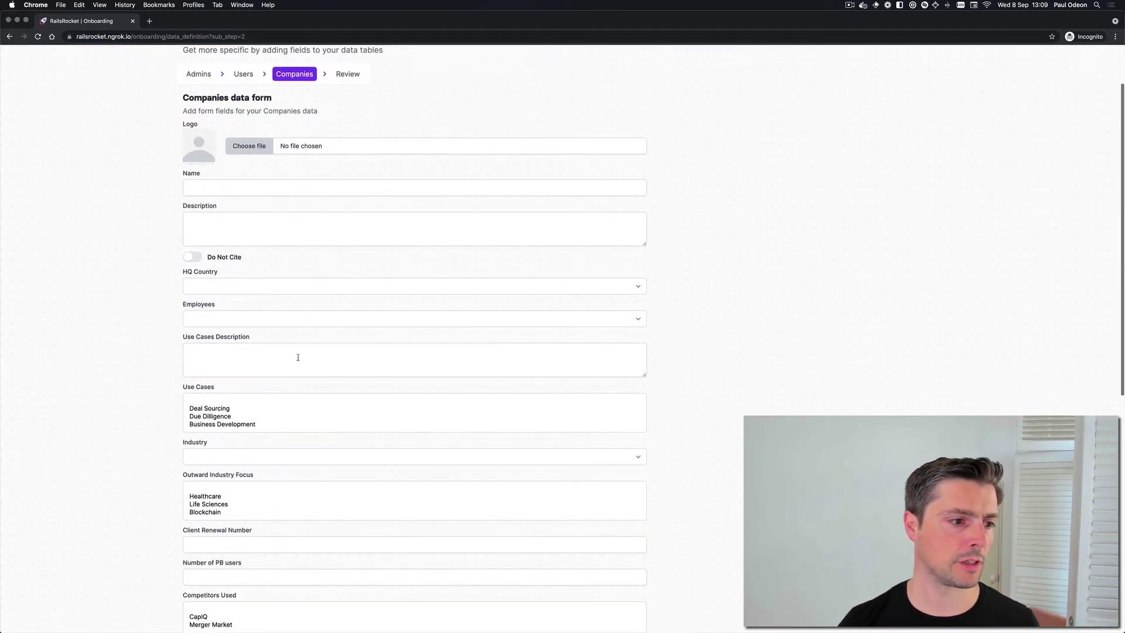
pyautogui.click(226, 281)
pyautogui.click(845, 356)
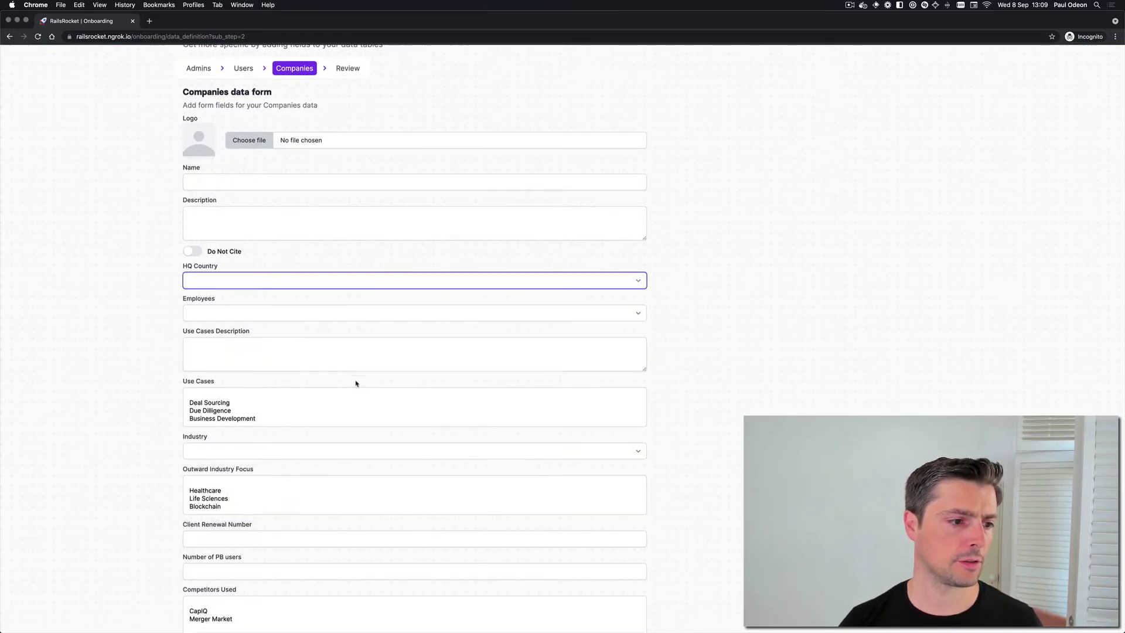
pyautogui.scroll(-2, 352, 381)
pyautogui.click(213, 264)
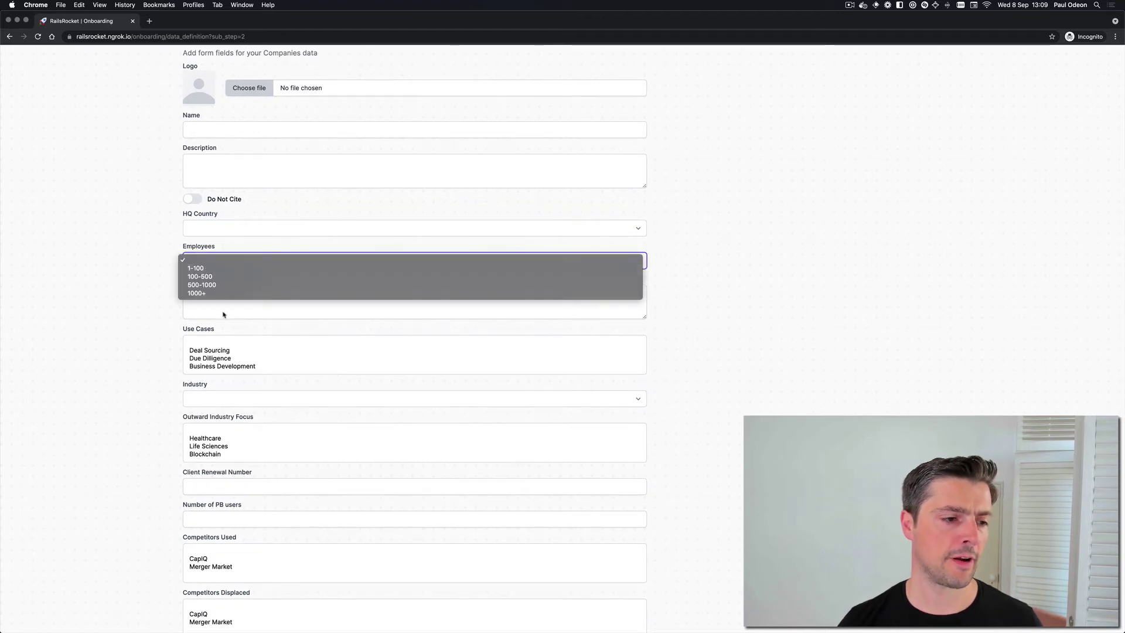
pyautogui.click(219, 350)
pyautogui.scroll(-10, 245, 352)
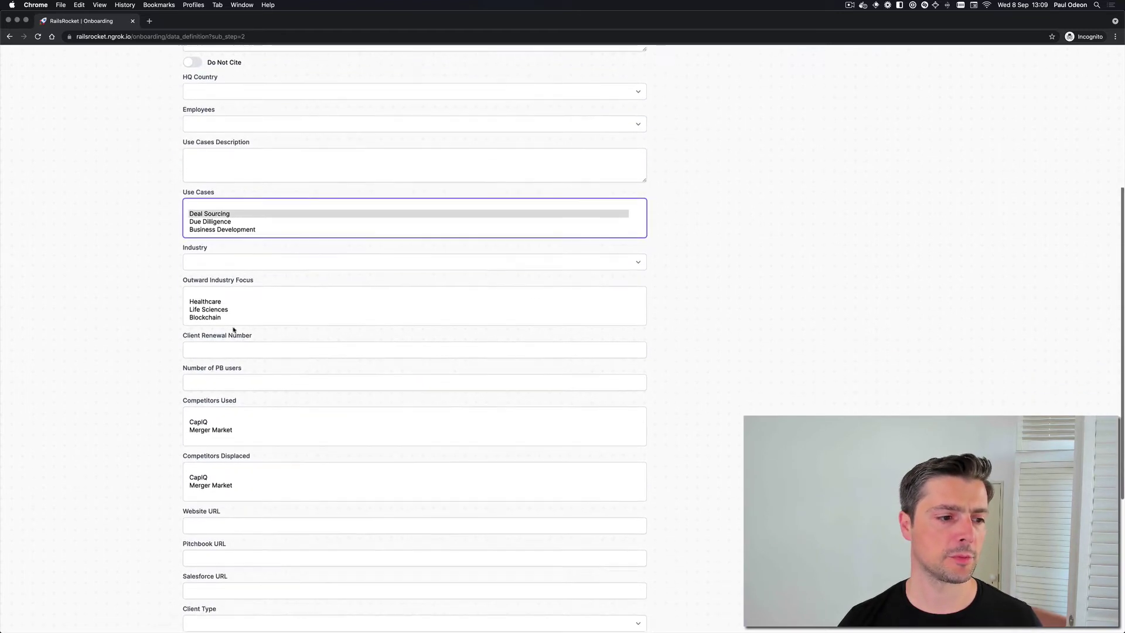
pyautogui.scroll(14, 352, 279)
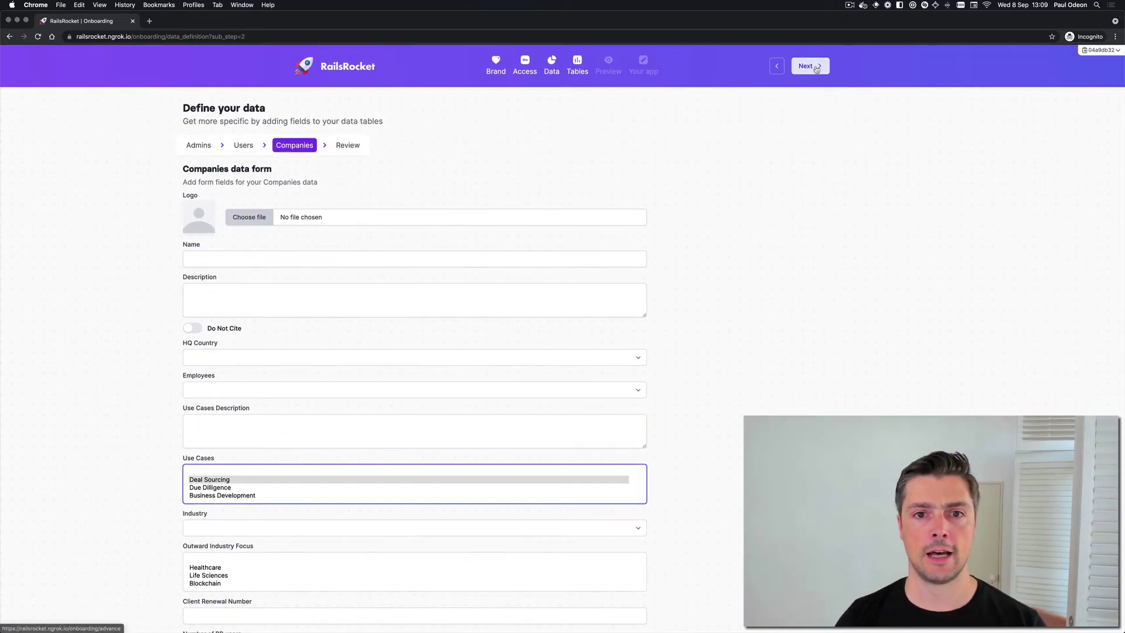
# Advance from the Companies form to the data review and look through the Companies data structure in table view
pyautogui.click(816, 69)
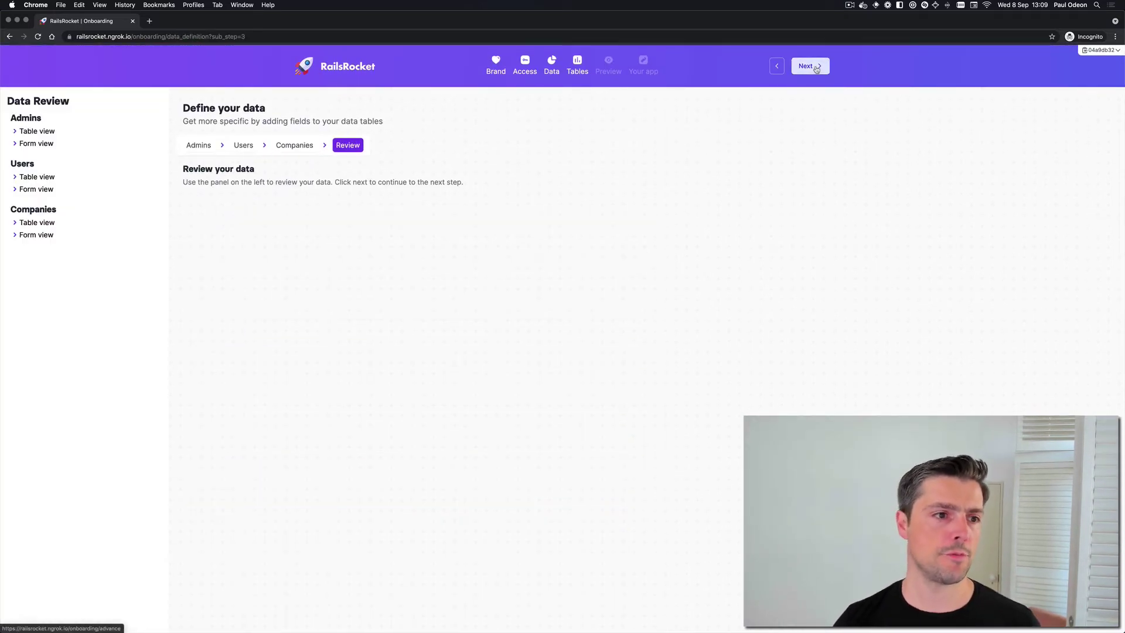
pyautogui.click(44, 223)
pyautogui.scroll(-3, 705, 353)
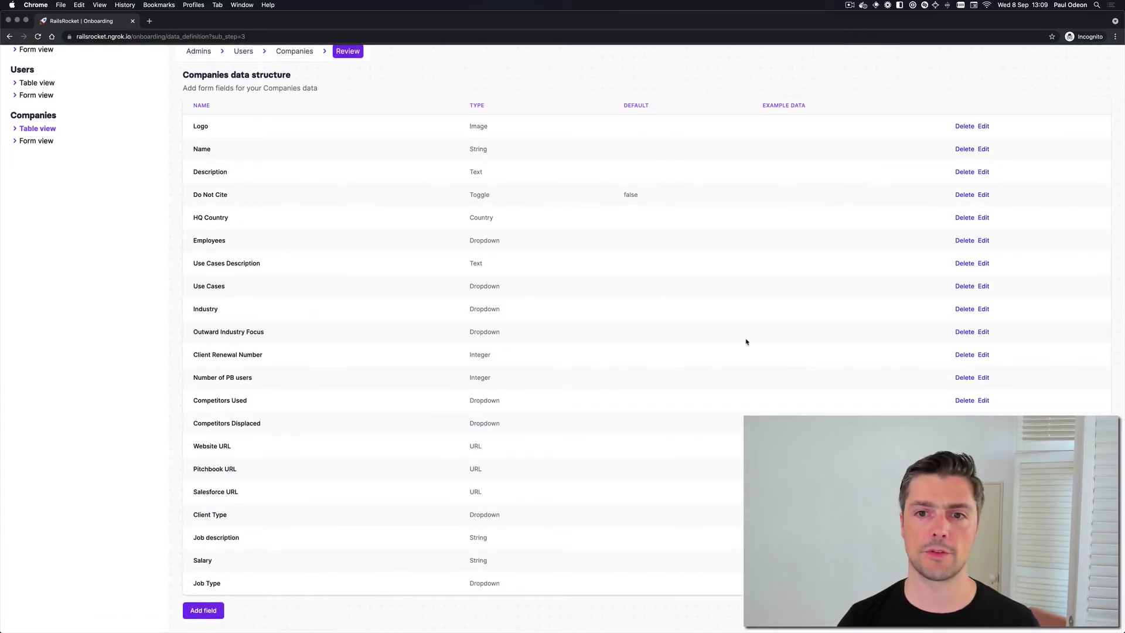
pyautogui.scroll(1, 746, 342)
pyautogui.scroll(-1, 693, 317)
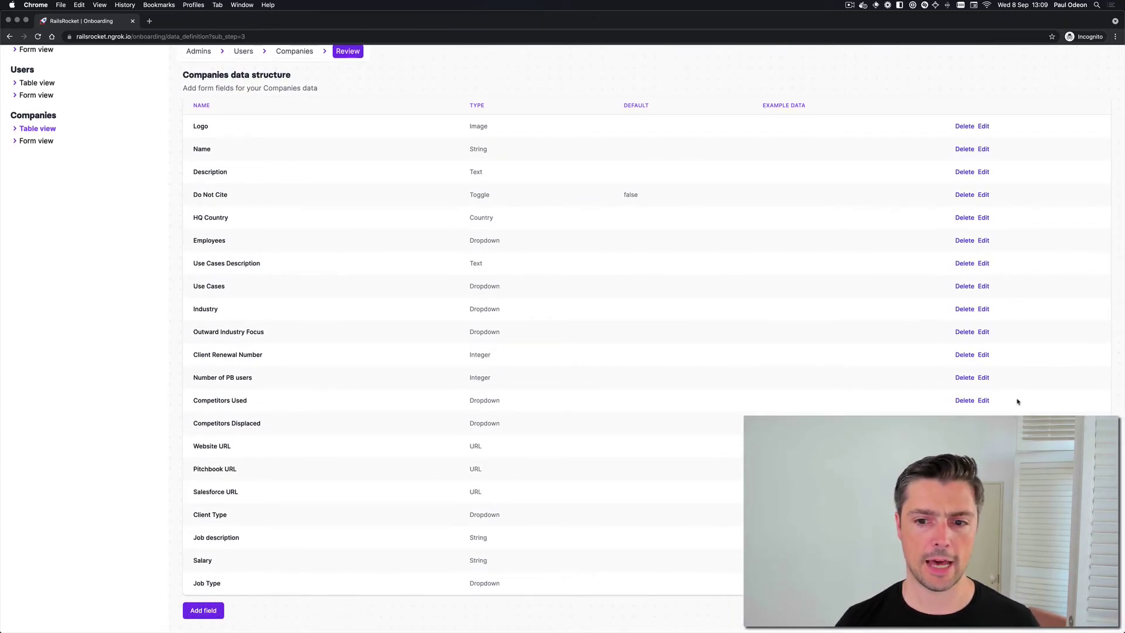
# Inspect the edit settings of the Outward Industry Focus field and close them without changes
pyautogui.click(984, 331)
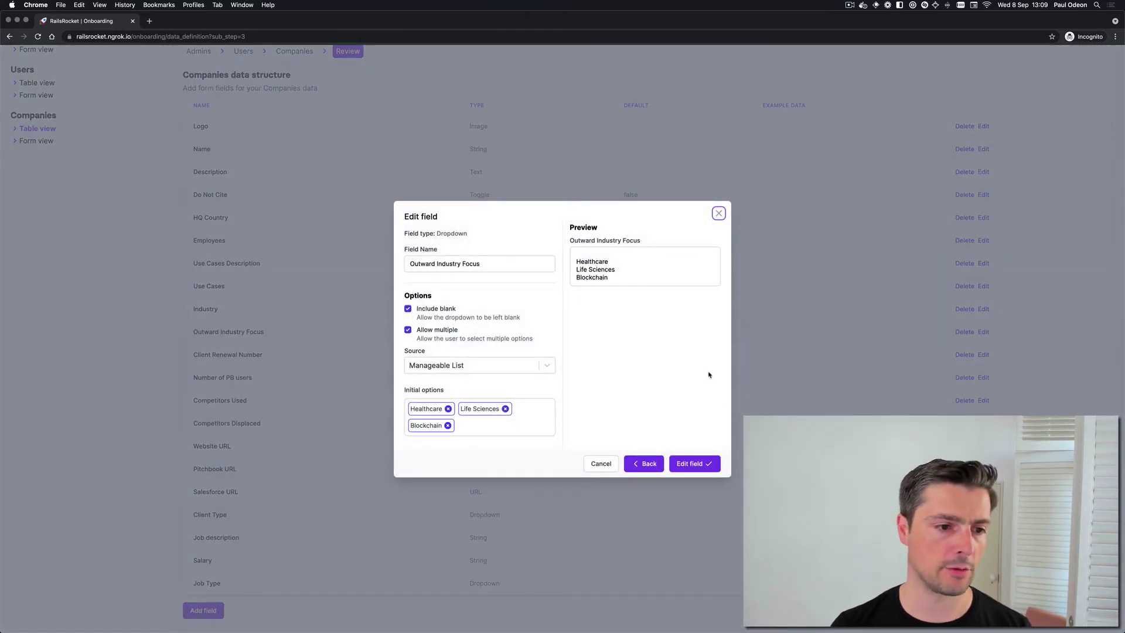
pyautogui.click(719, 214)
pyautogui.scroll(2, 718, 213)
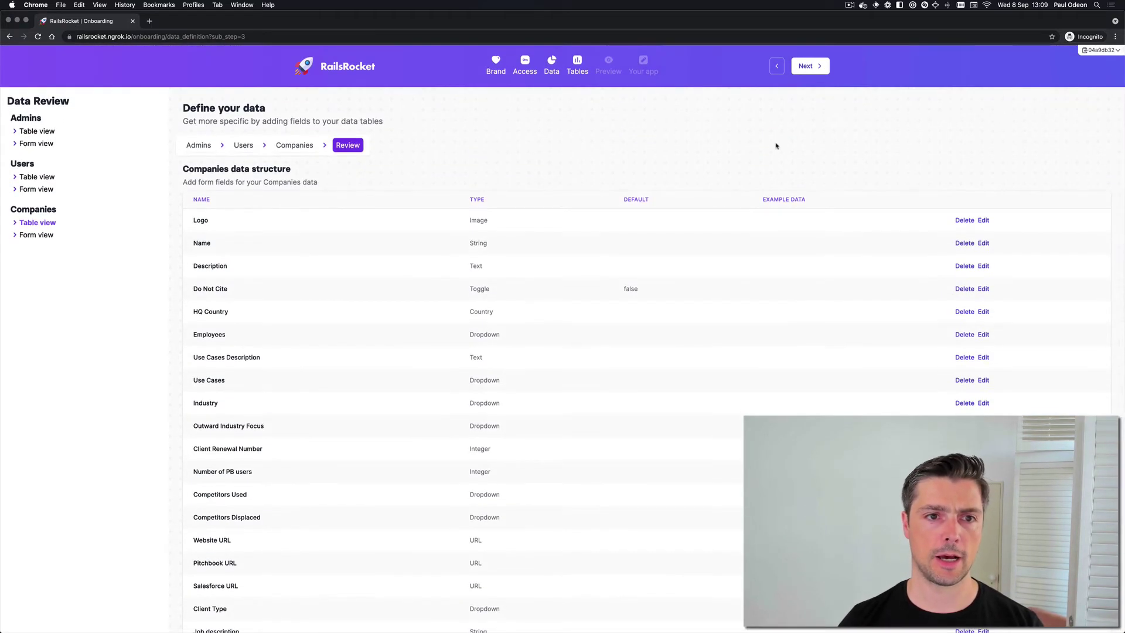
# Continue to the app preview and check the Admins area's admin, user and company listings and its new company form
pyautogui.click(814, 69)
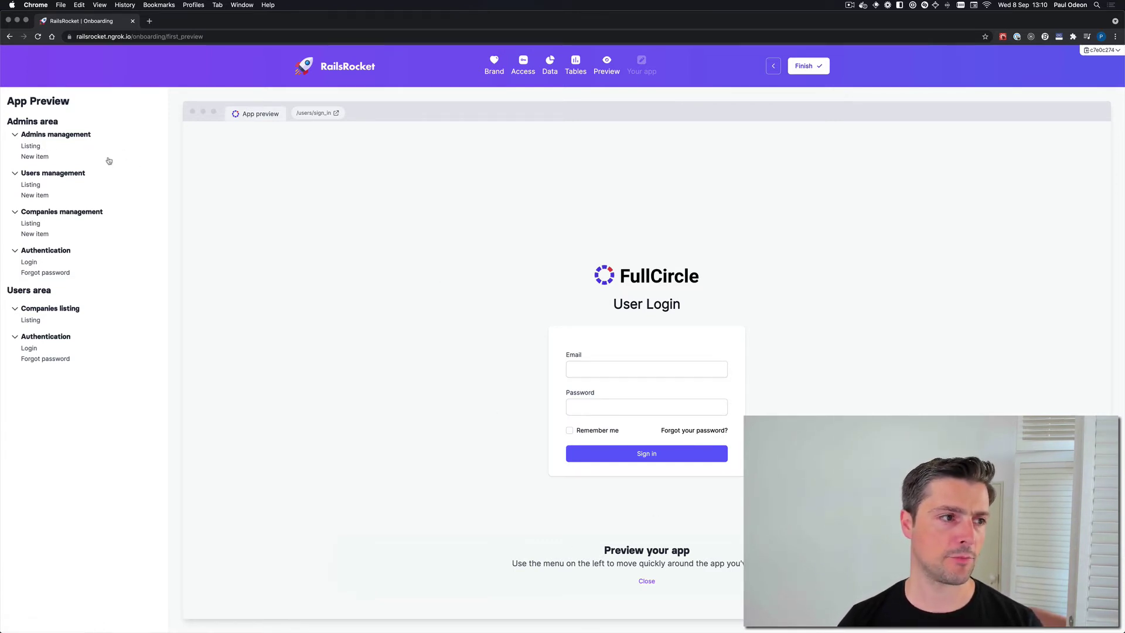
pyautogui.click(35, 146)
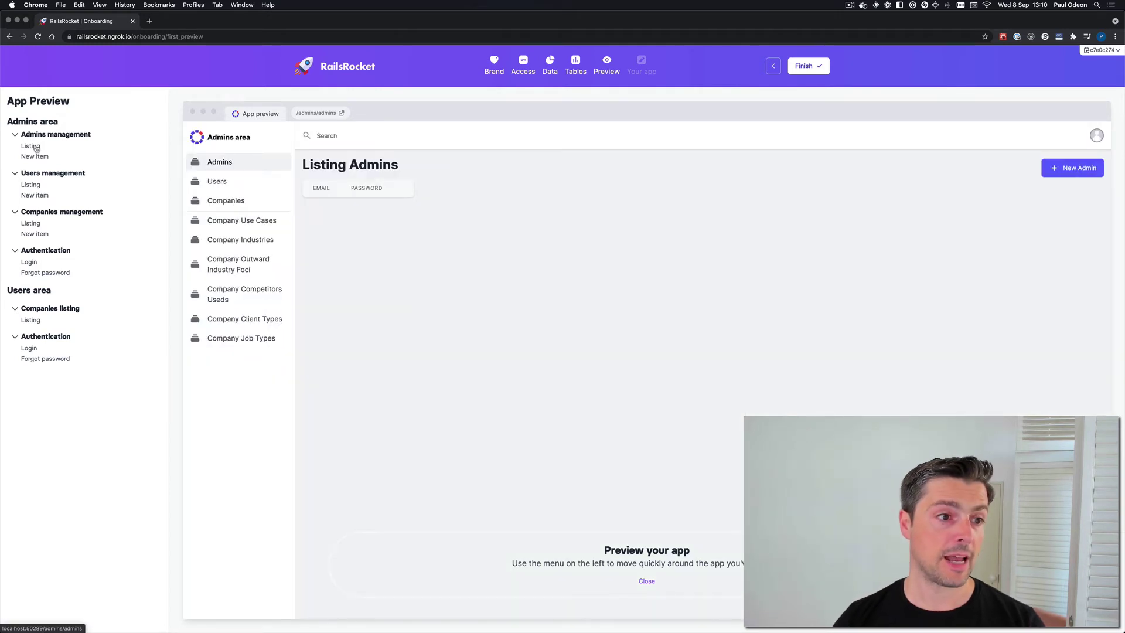
pyautogui.click(39, 157)
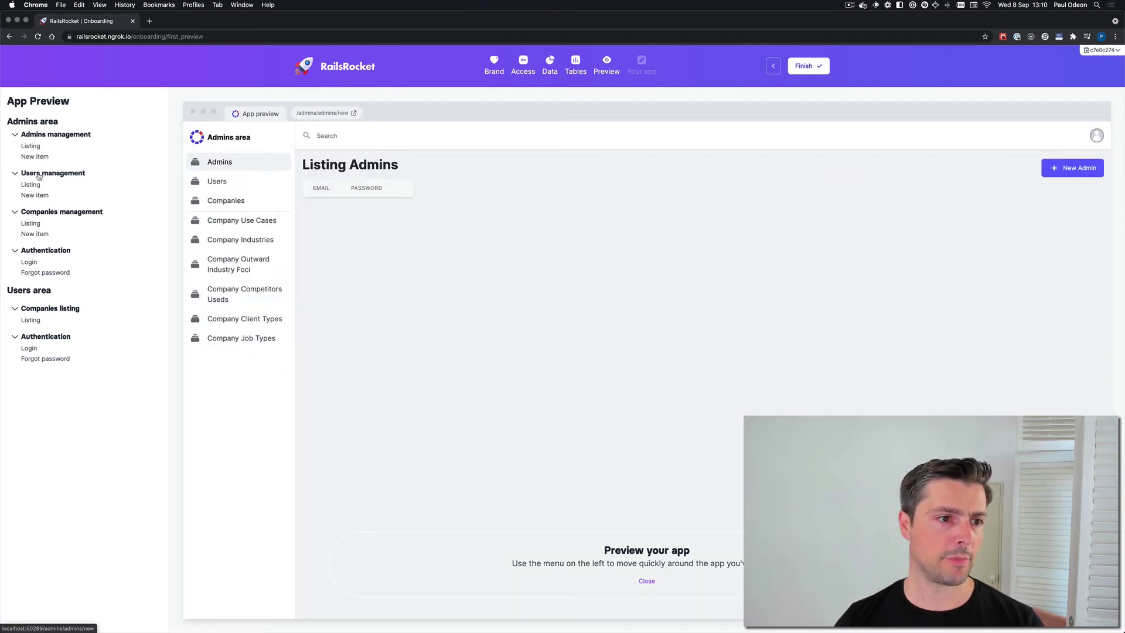
pyautogui.click(32, 197)
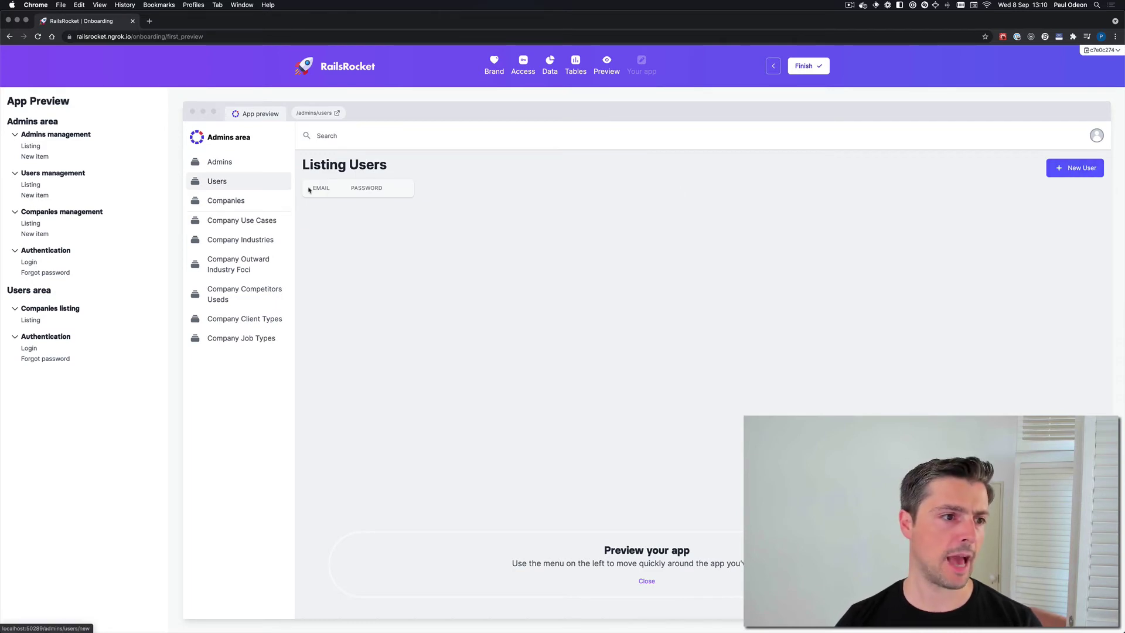
pyautogui.click(234, 201)
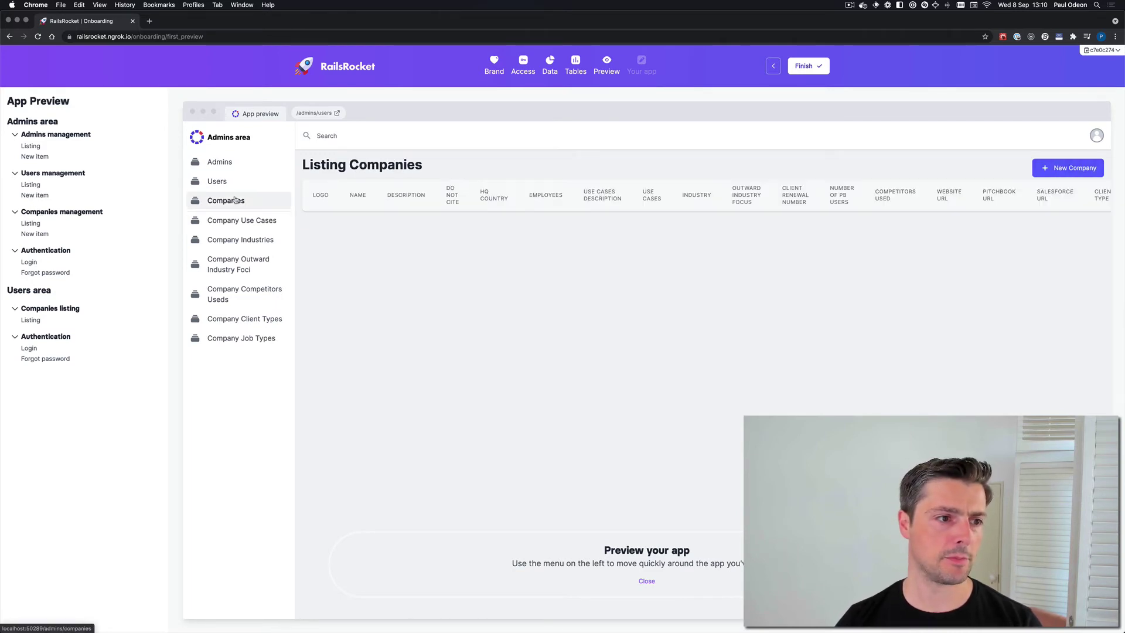
pyautogui.click(1074, 170)
pyautogui.scroll(-10, 531, 373)
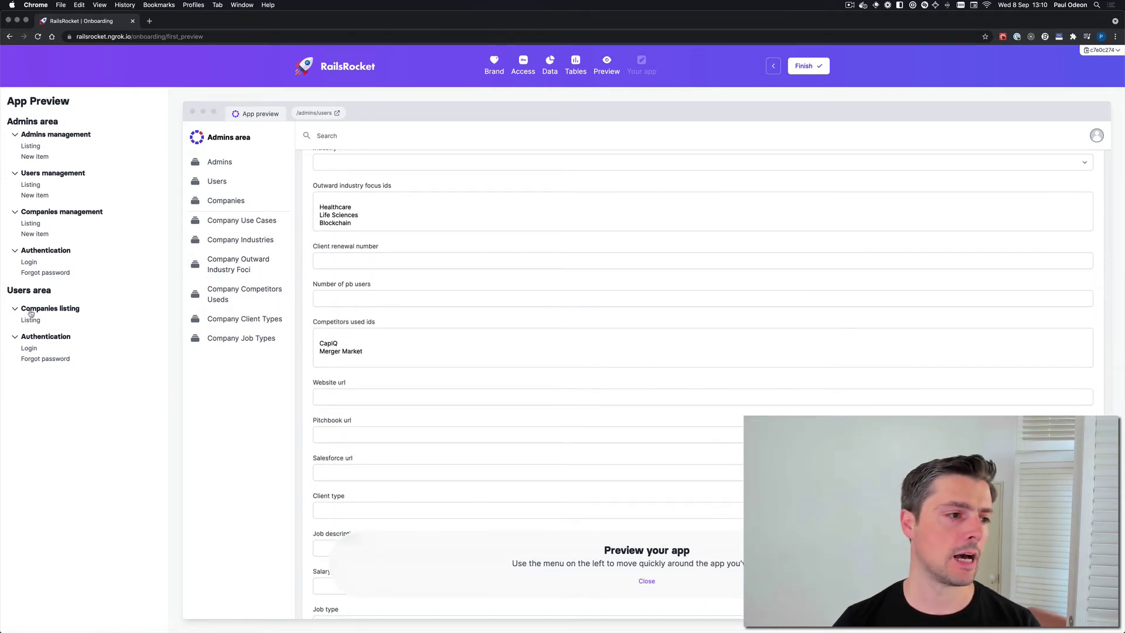
# Preview the login and forgot password pages, and compare the Companies listings of the Admins and Users areas
pyautogui.click(29, 262)
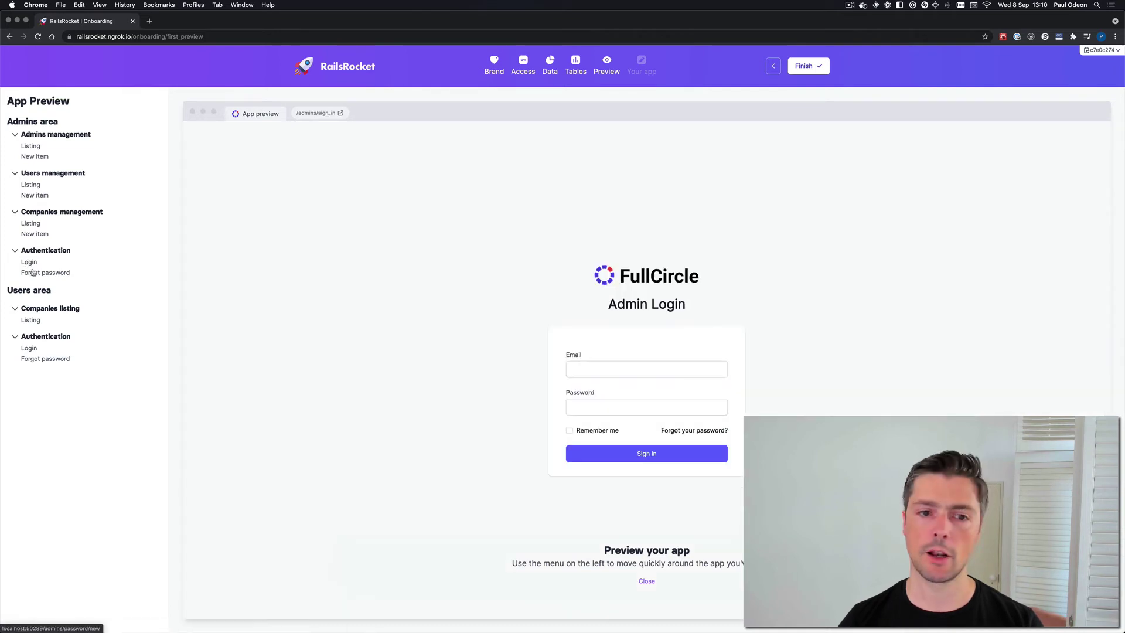
pyautogui.click(33, 272)
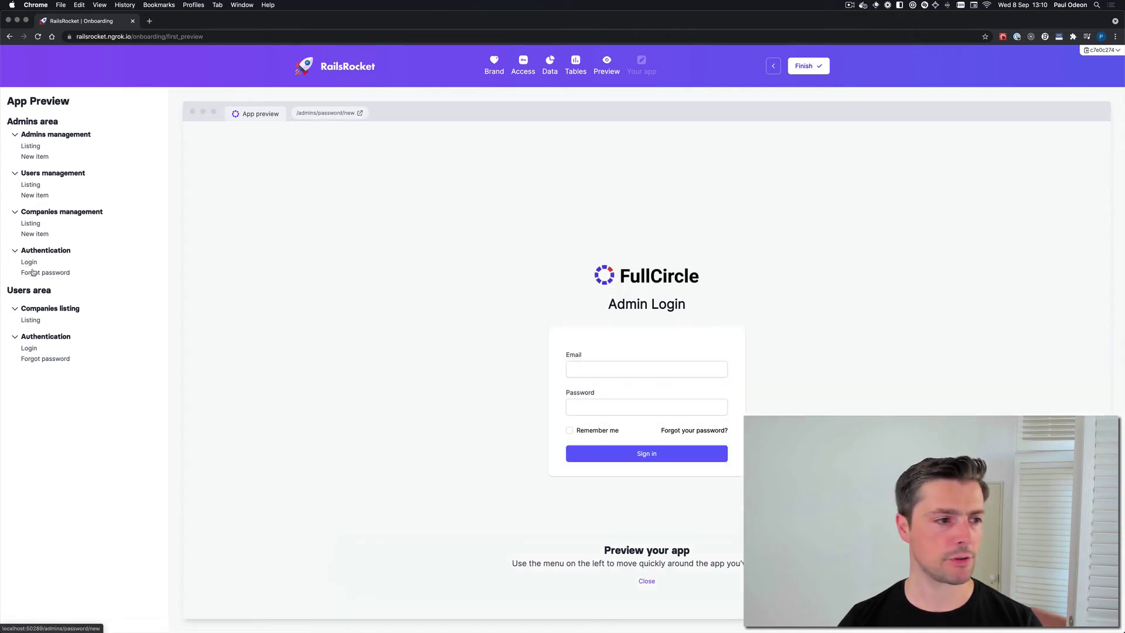
pyautogui.click(30, 348)
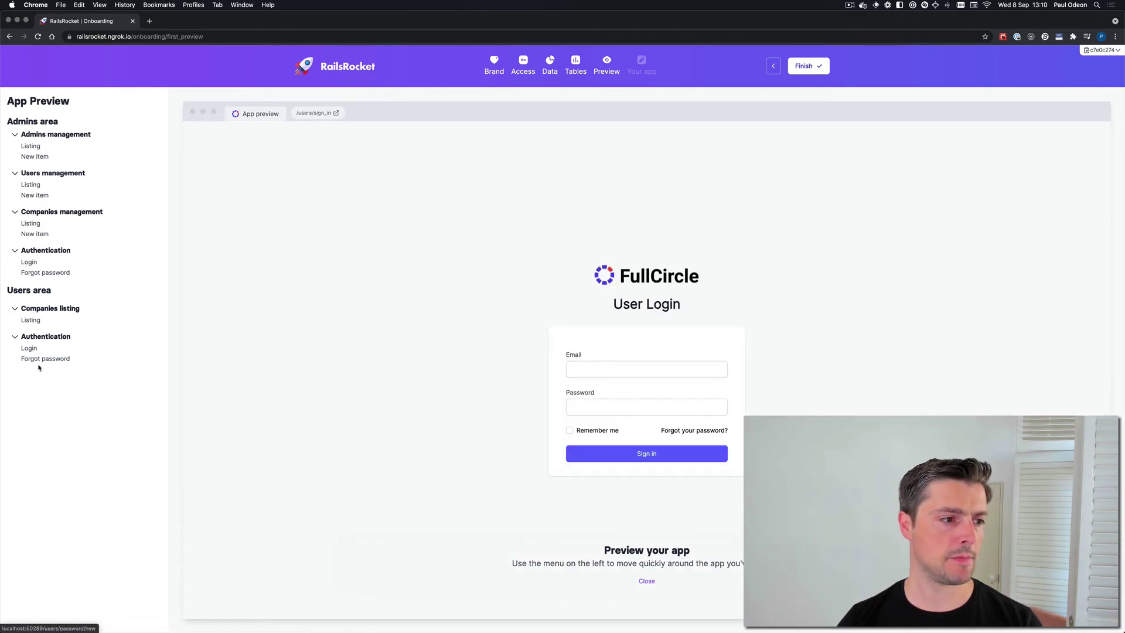
pyautogui.click(37, 225)
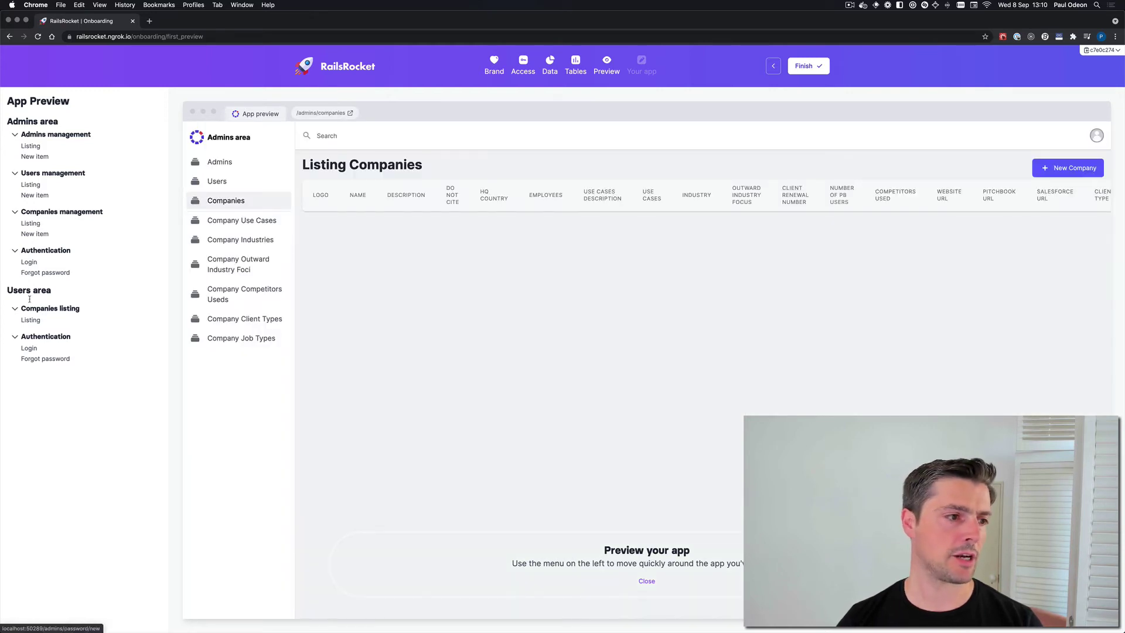
pyautogui.click(34, 320)
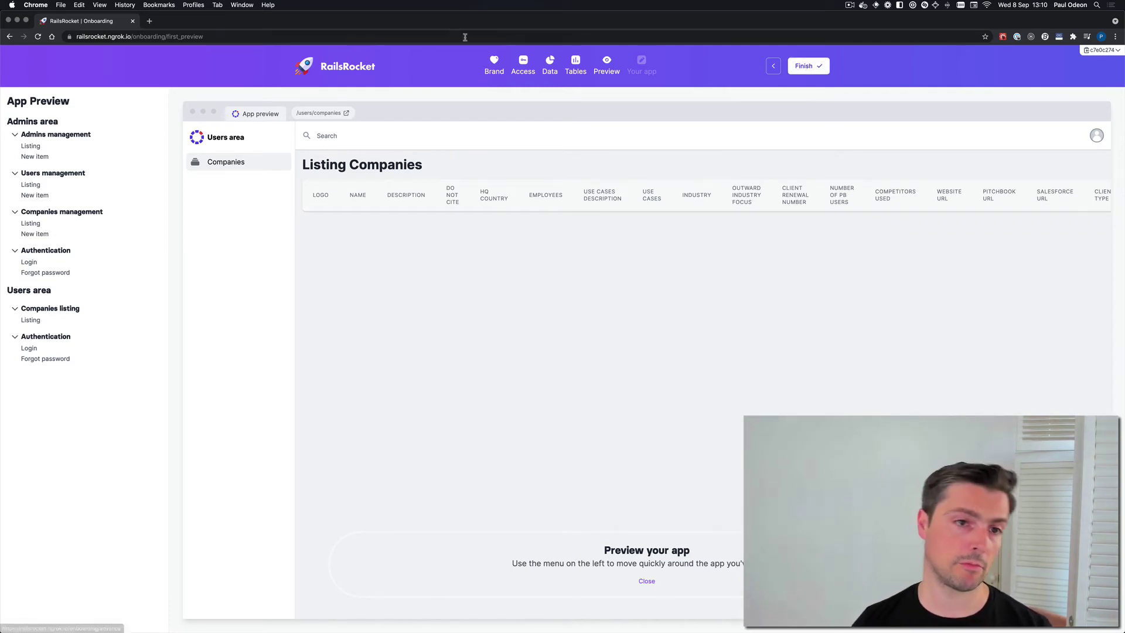
# Finish the onboarding and open the app's Hosting section
pyautogui.click(808, 70)
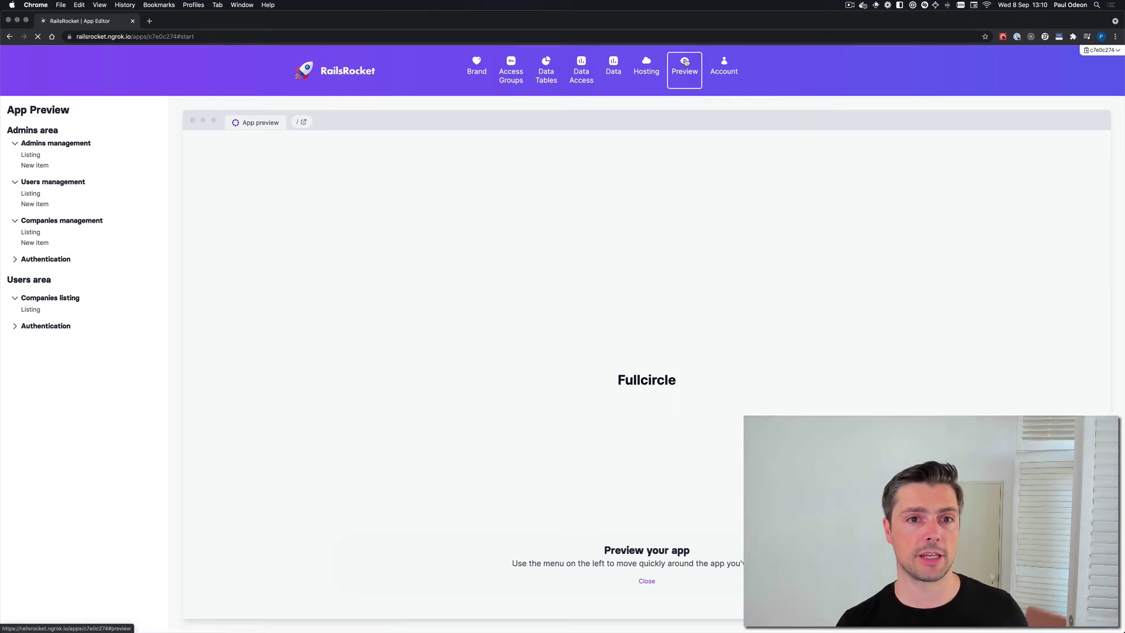
pyautogui.click(648, 72)
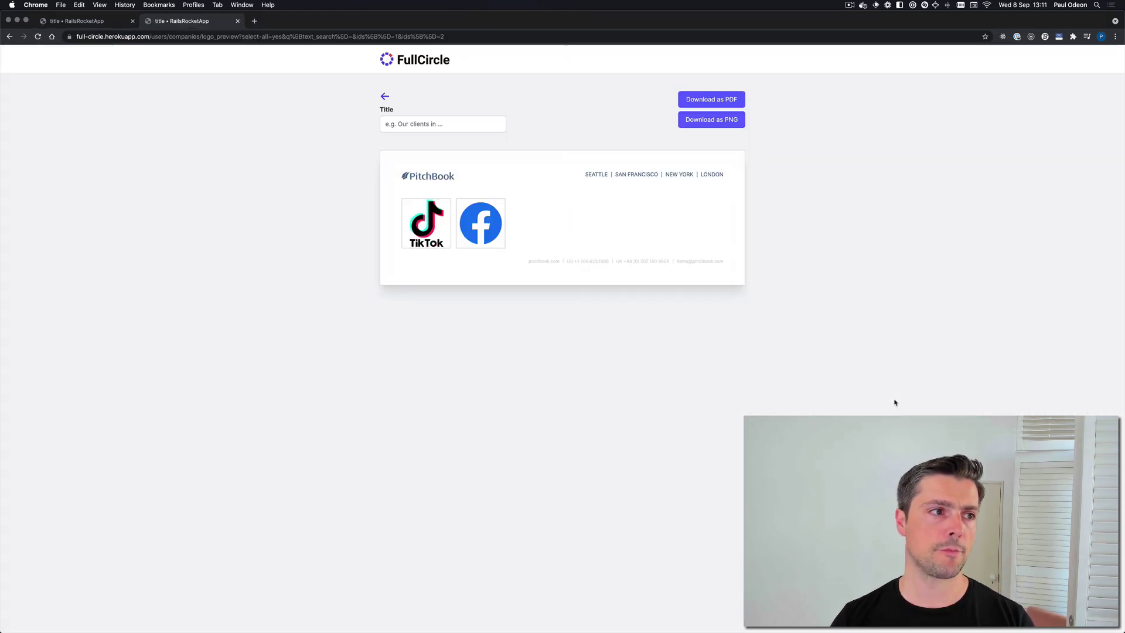
# Look through all columns of the Companies listing in the deployed FullCircle app's Admins area
pyautogui.click(75, 23)
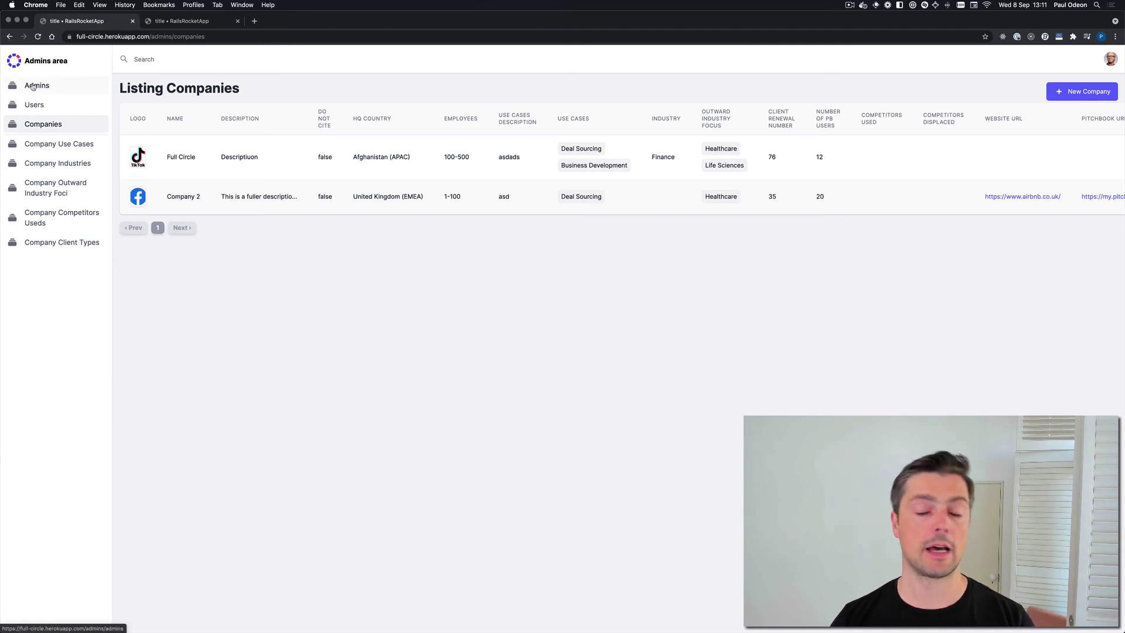
pyautogui.hscroll(5, 783, 158)
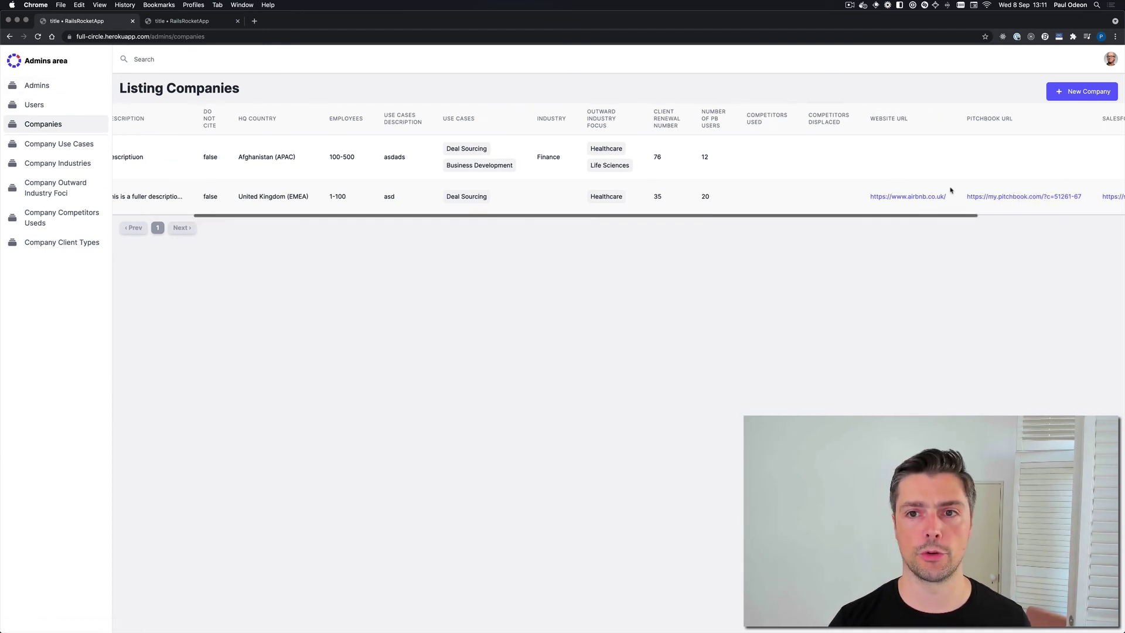
pyautogui.hscroll(-5, 950, 190)
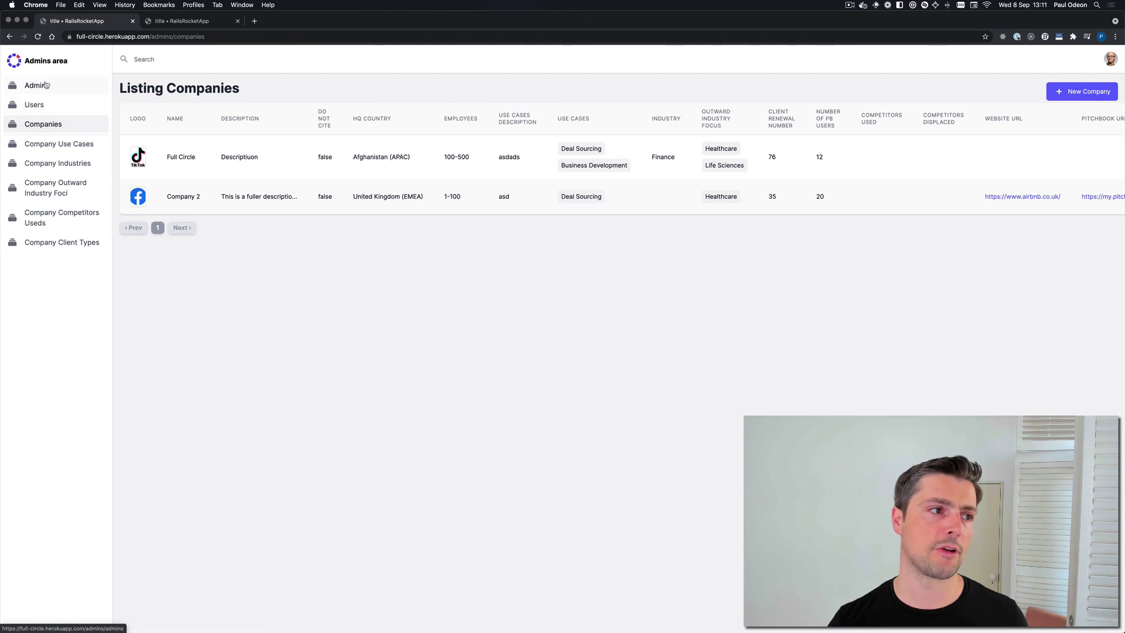
# Return to the customised user-facing company list, select all companies and continue to their logo preview
pyautogui.click(178, 23)
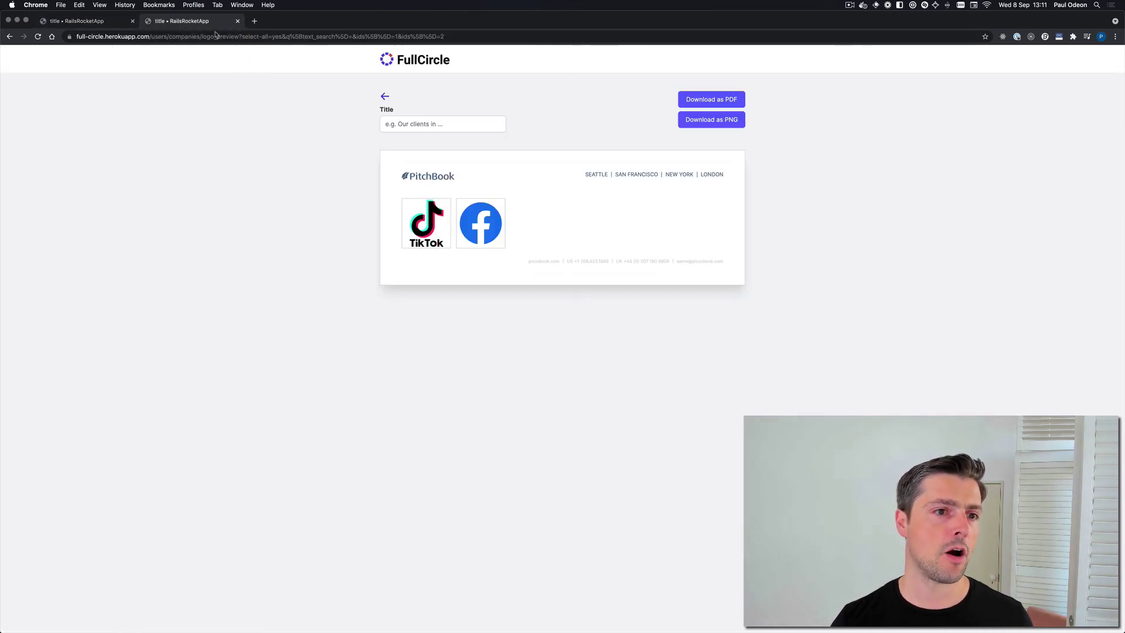
pyautogui.click(385, 96)
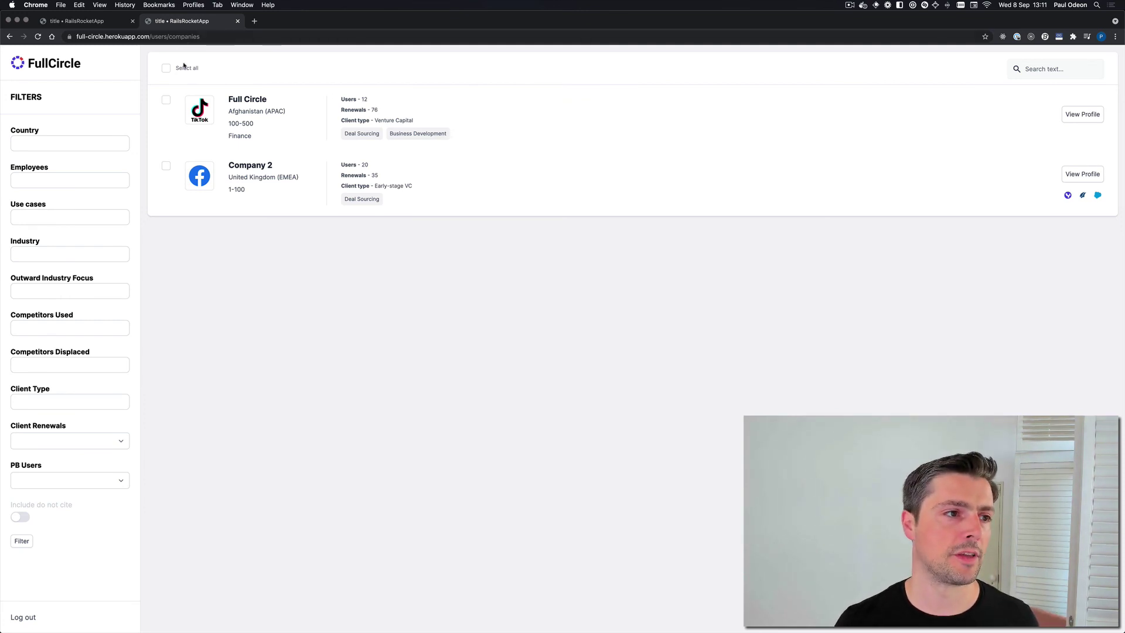
pyautogui.click(166, 68)
pyautogui.click(166, 68)
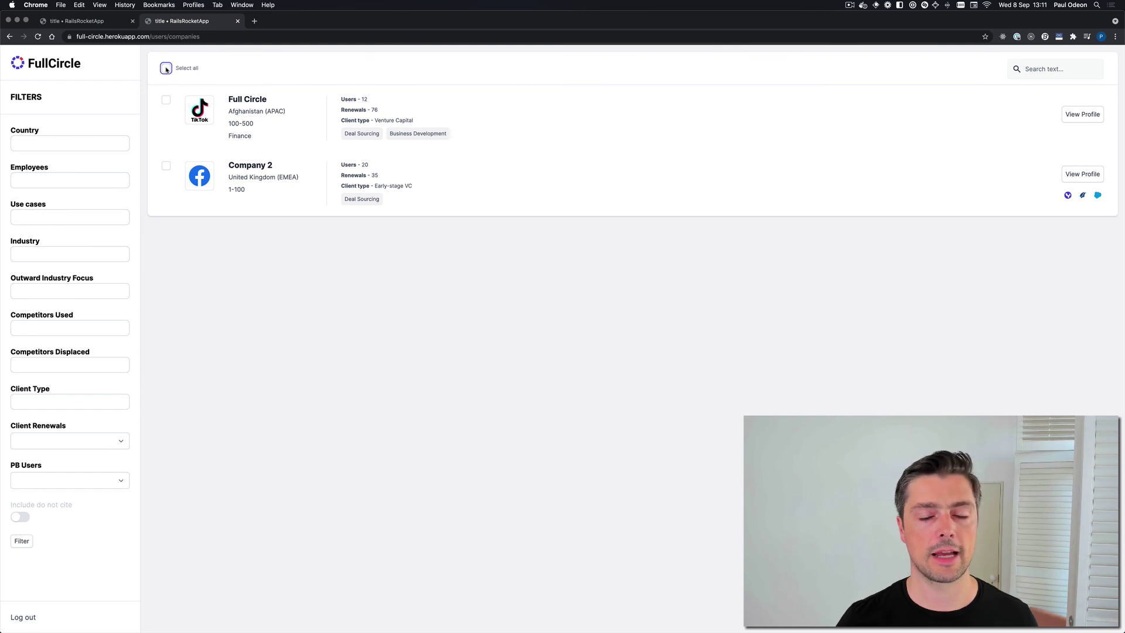
pyautogui.click(166, 68)
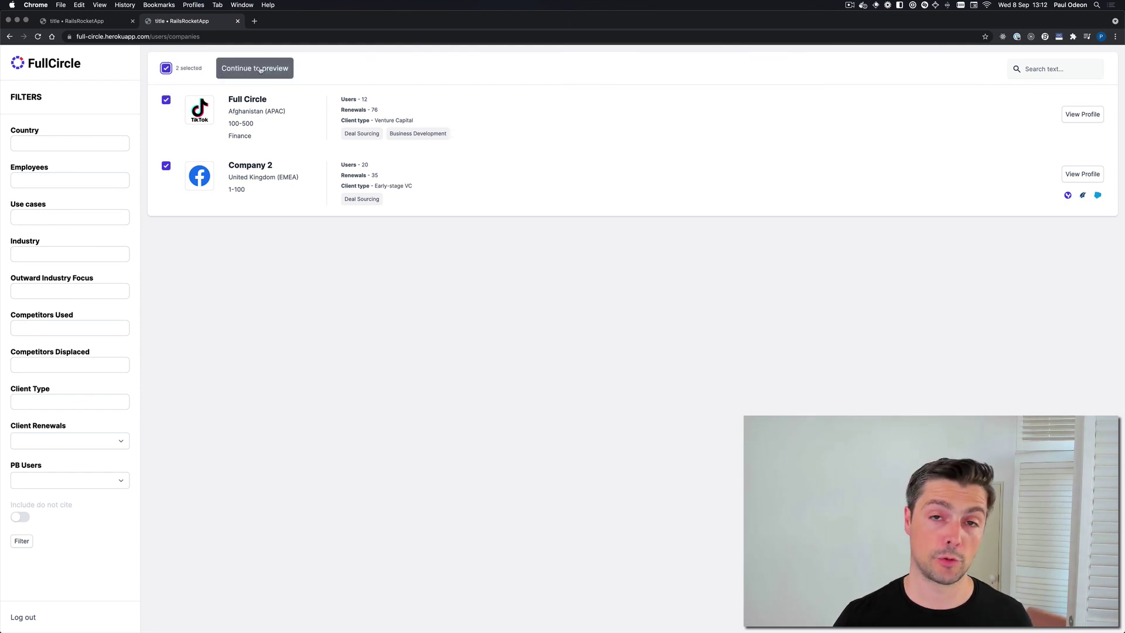
pyautogui.click(260, 69)
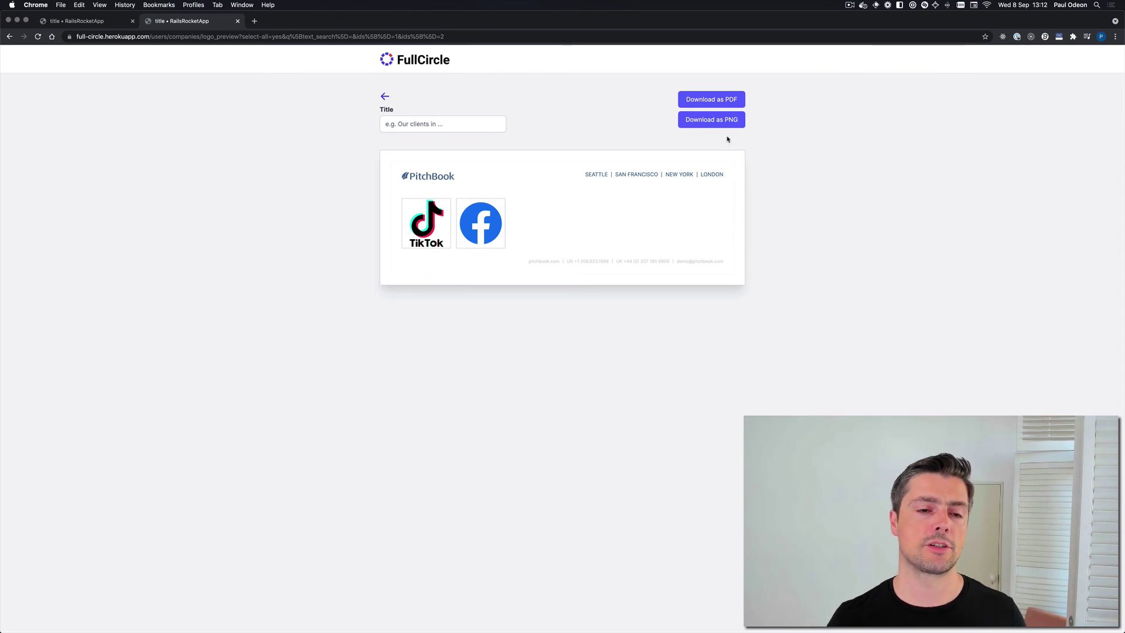
# Export the company logo preview as a PNG and return to the preview page
pyautogui.click(717, 120)
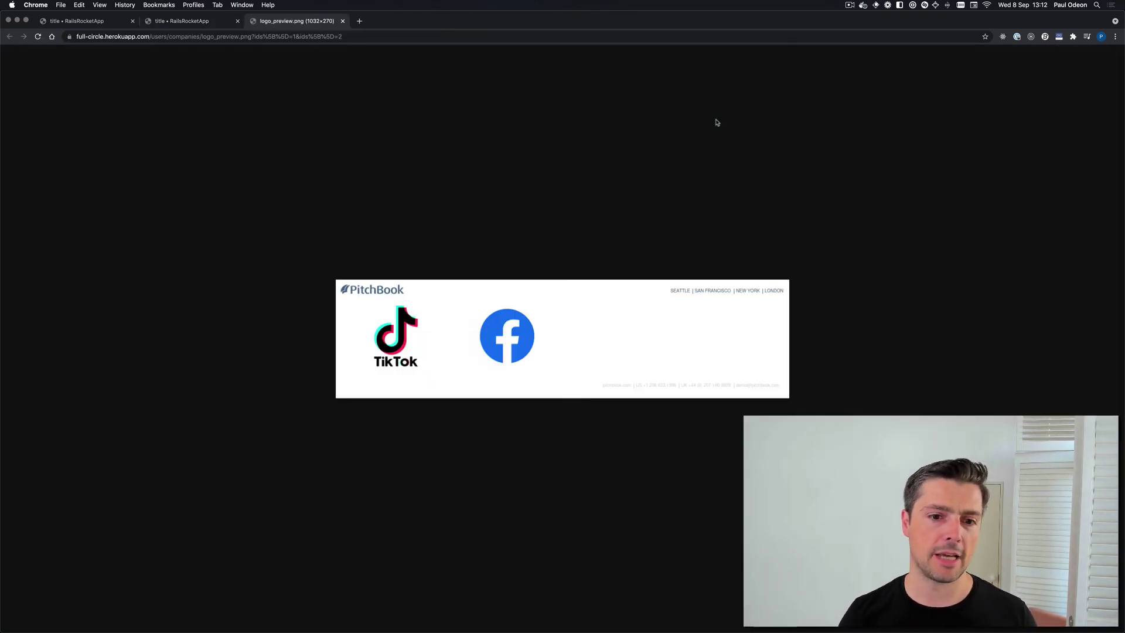
pyautogui.click(206, 22)
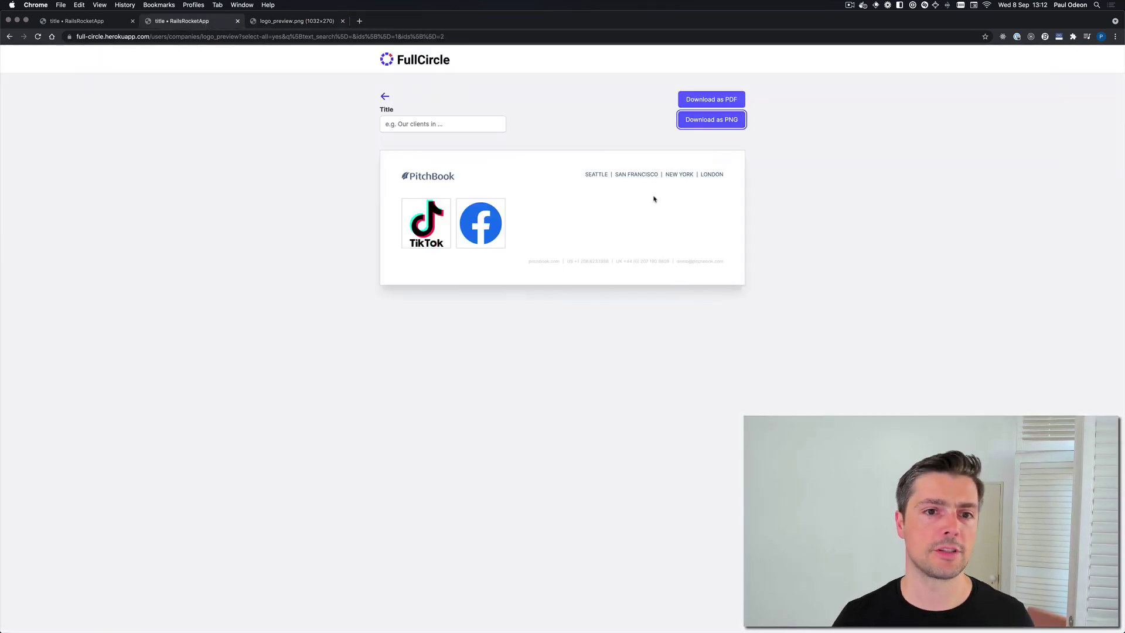